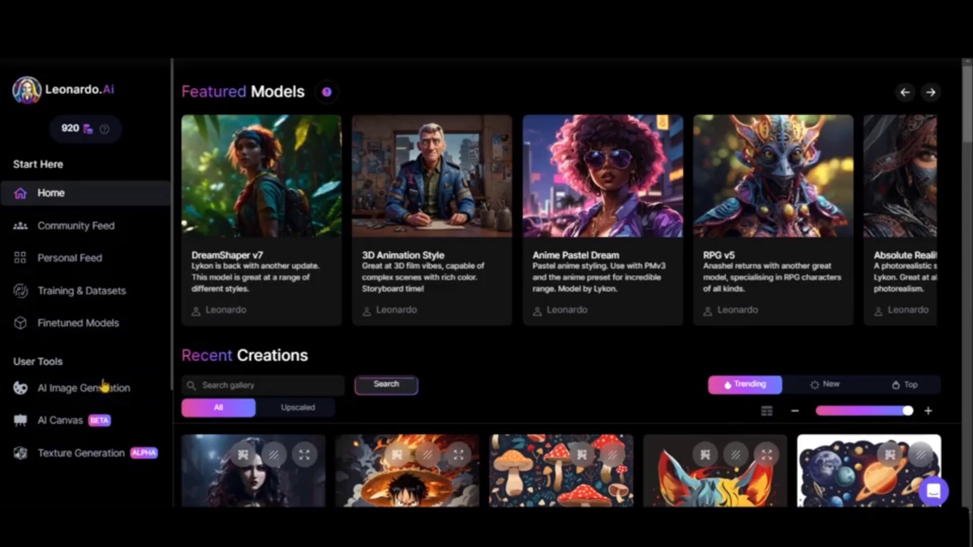
- Finish the village prompt in AI Image Generation, keeping 3D Animation Style and the Dynamic preset
left_click(101, 389)
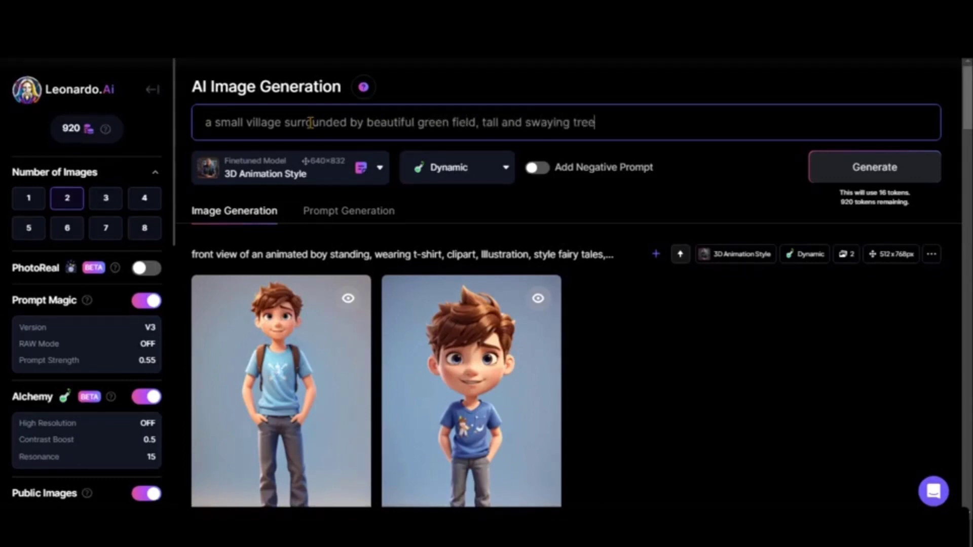
type("s, animated pixar style, high quality drawing, illustration, 4k,3")
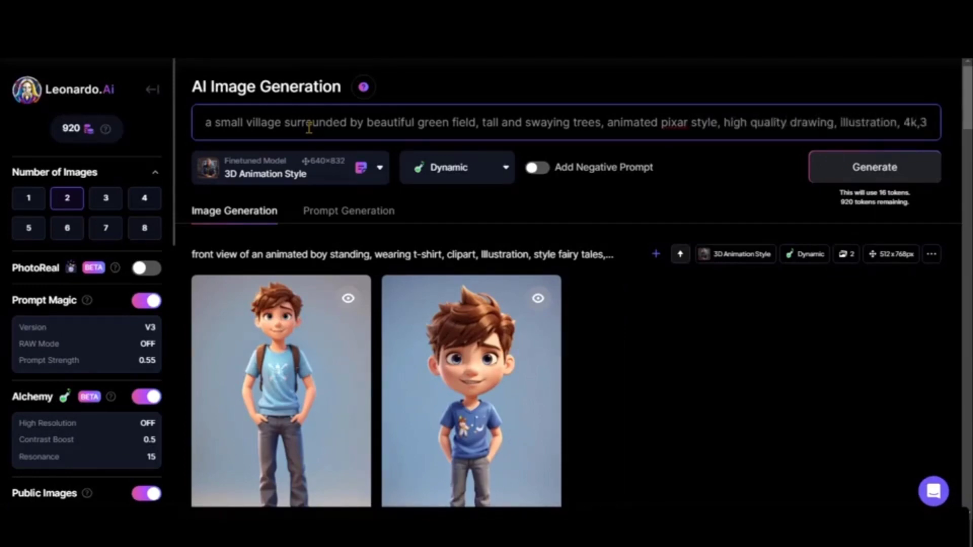
type("d")
left_click(289, 188)
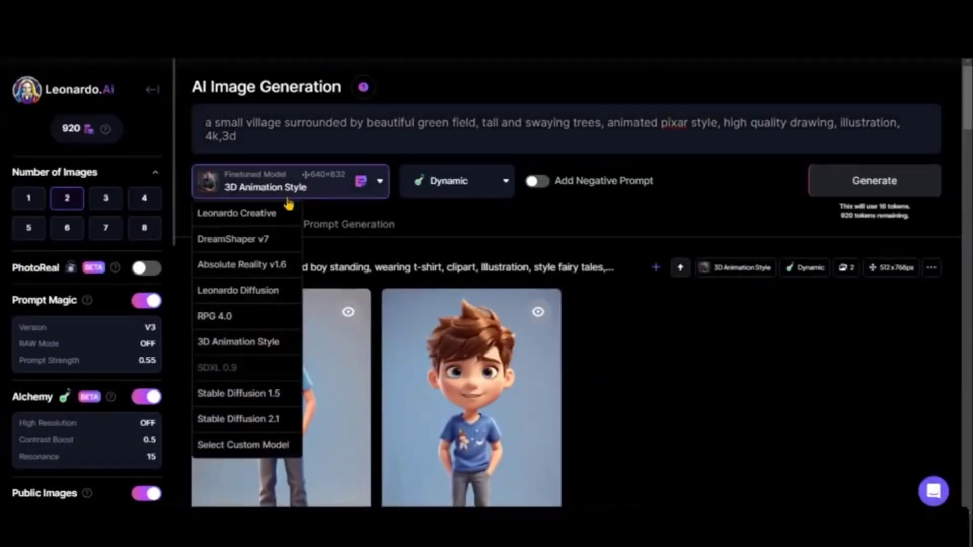
left_click(258, 350)
left_click(454, 187)
left_click(454, 187)
- Scroll to the generated village images and view one enlarged
scroll(86, 282, "down", 2)
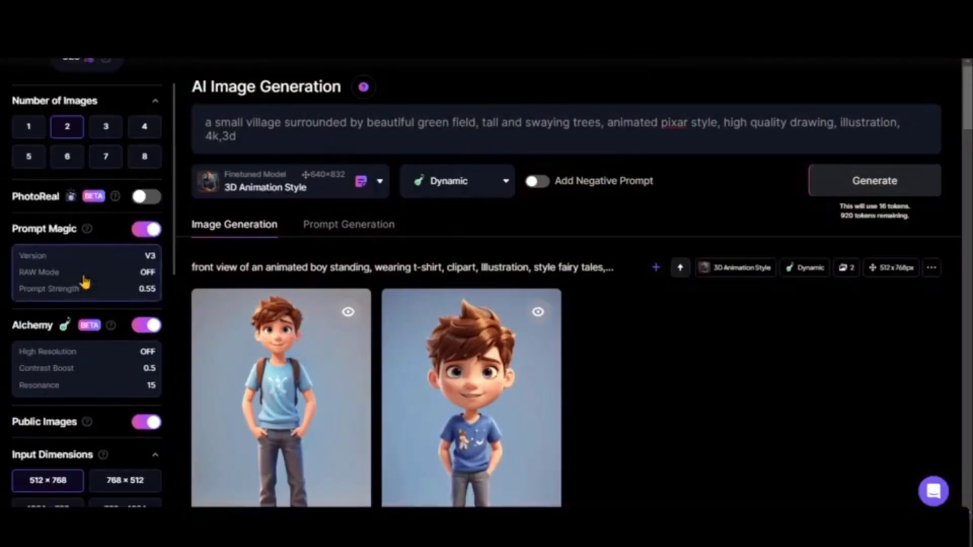
scroll(85, 282, "down", 10)
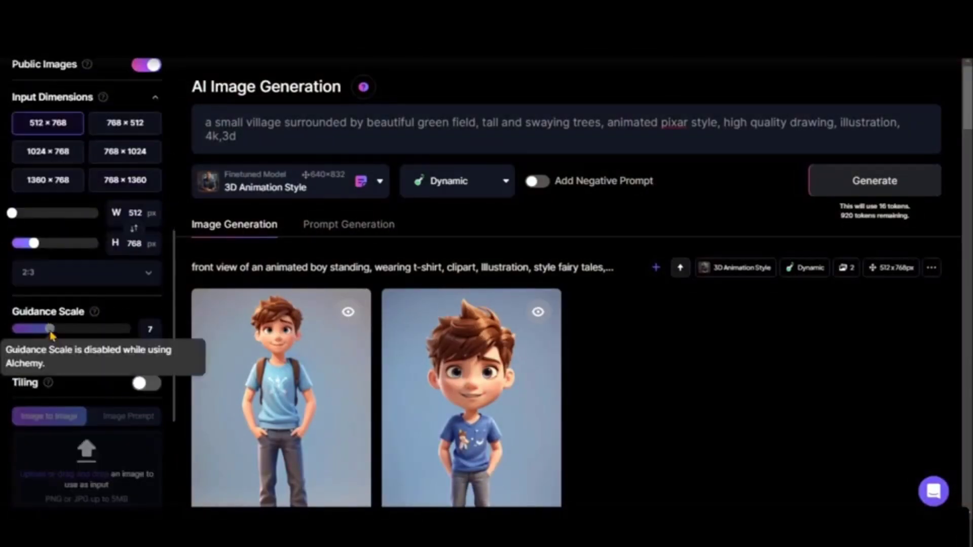
scroll(51, 335, "down", 5)
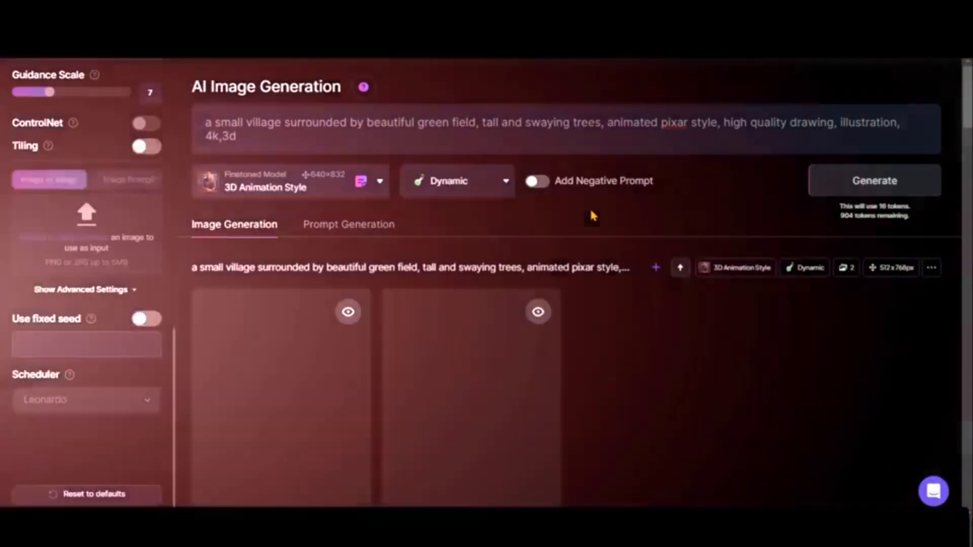
scroll(593, 218, "down", 2)
left_click(393, 223)
- Browse the village results, then regenerate the village images at 16:9 widescreen
left_click(644, 285)
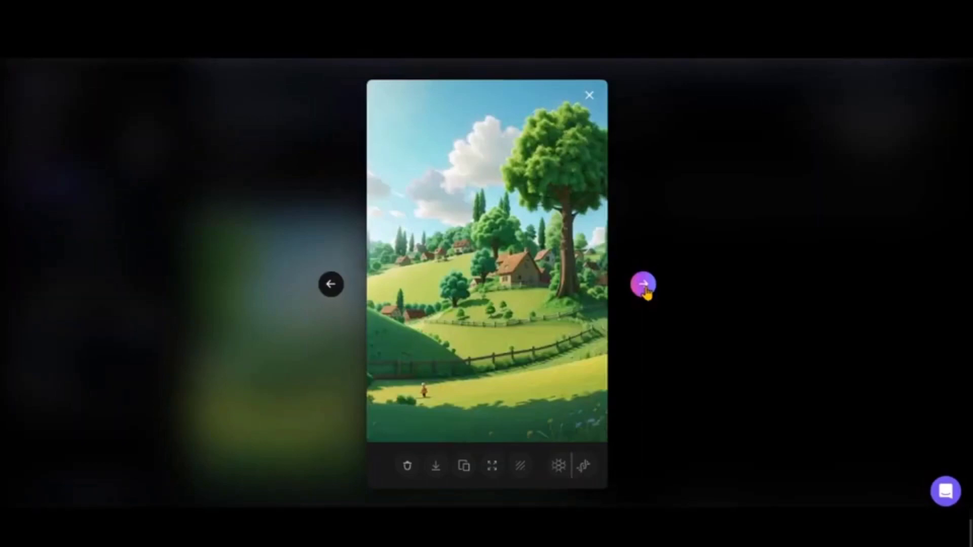
left_click(589, 97)
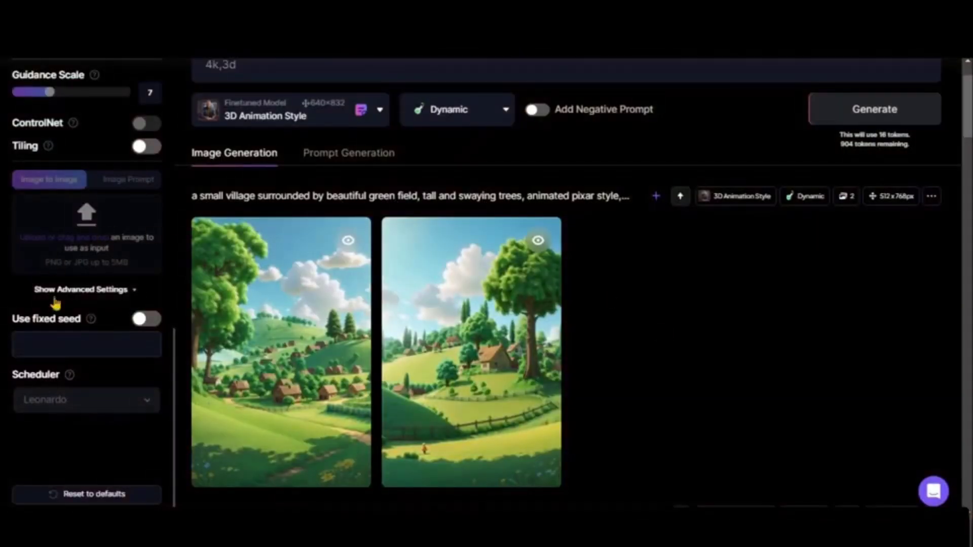
scroll(58, 314, "up", 5)
left_click(73, 325)
left_click(35, 415)
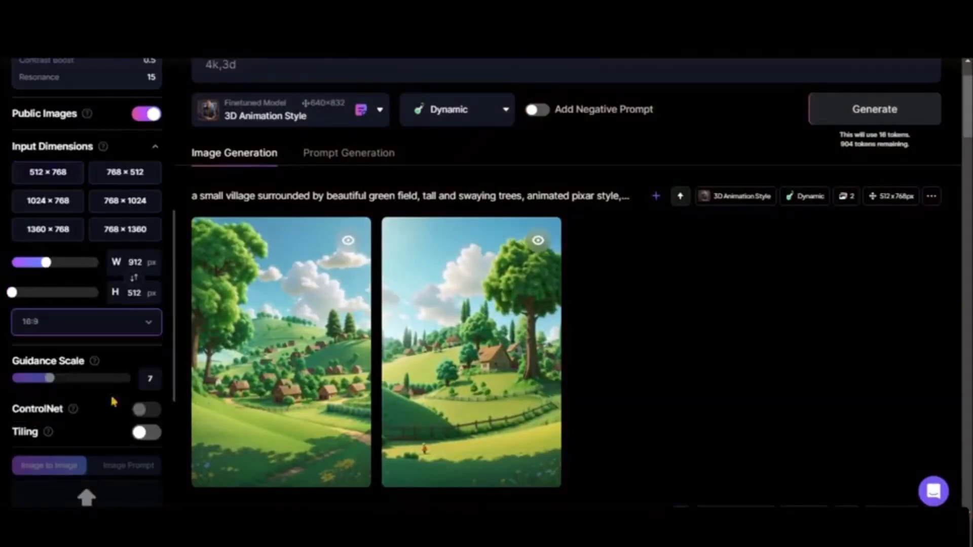
scroll(192, 272, "up", 2)
left_click(875, 181)
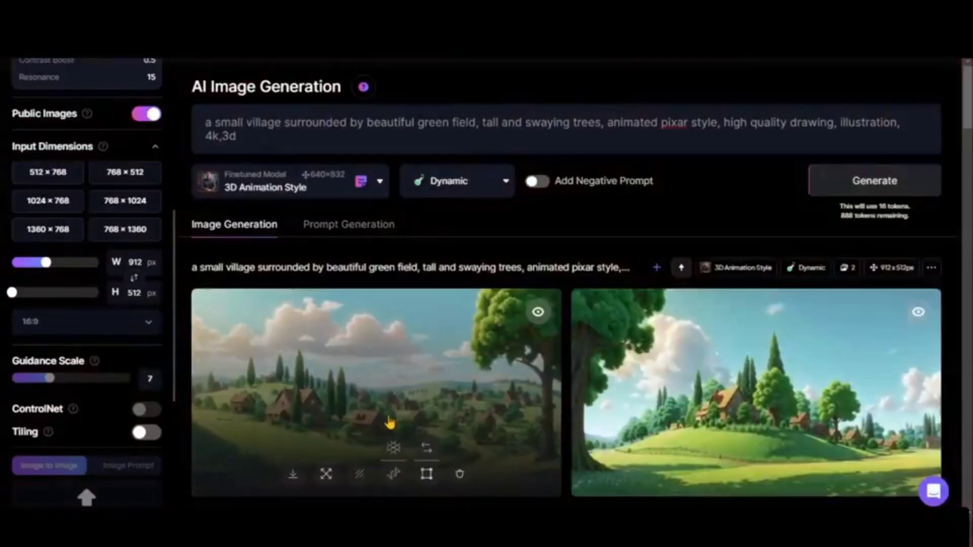
- Review the 912×512 landscape images and compare the upscaled version against the original
left_click(362, 372)
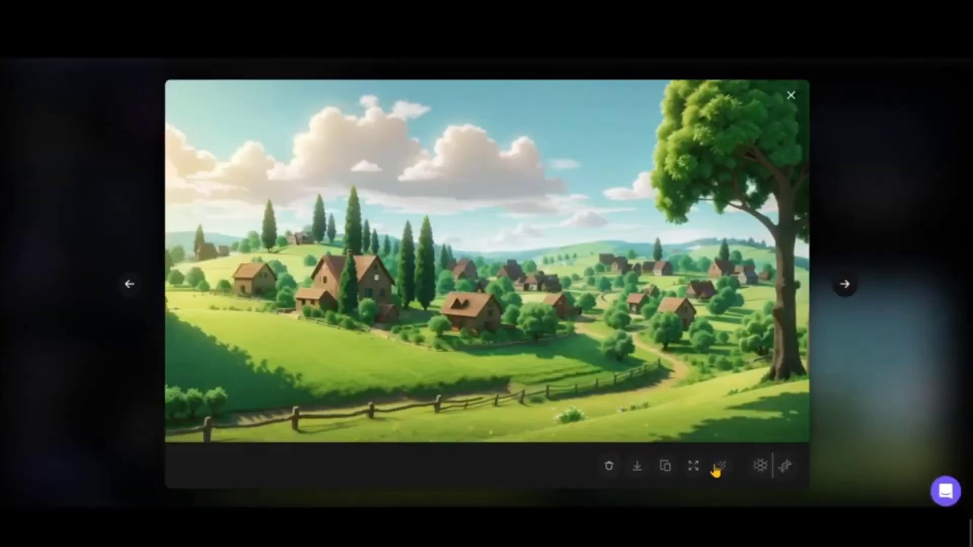
left_click(845, 283)
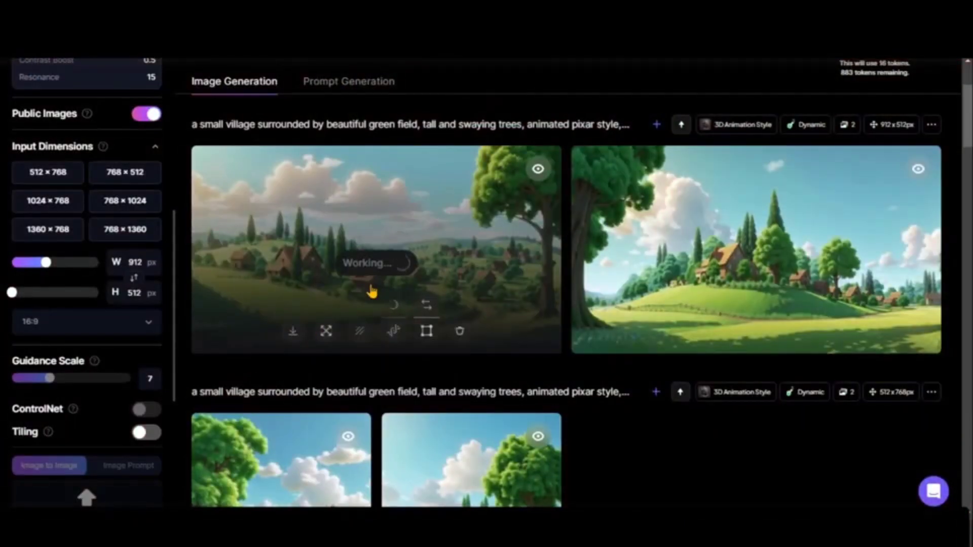
left_click(372, 291)
left_click(272, 465)
left_click(272, 419)
left_click(240, 465)
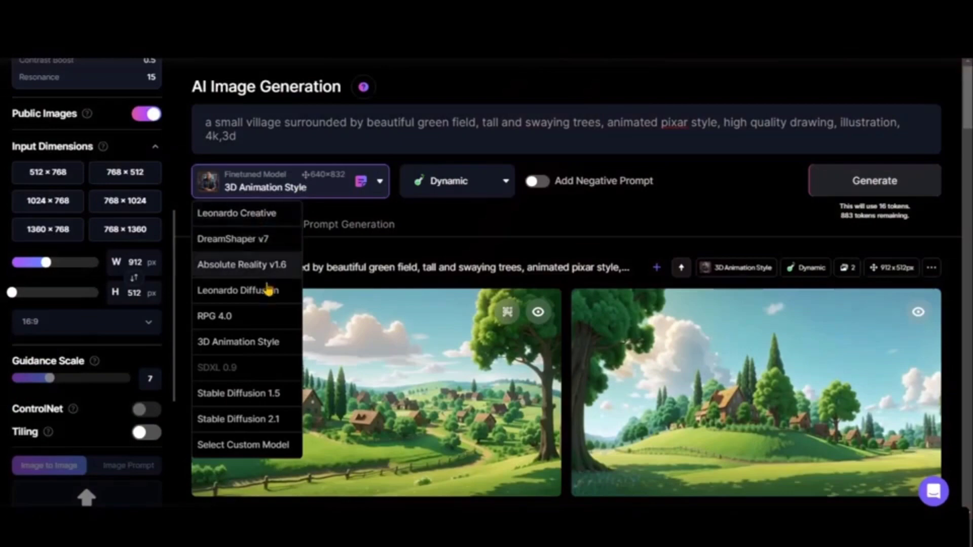
- Generate two village images with the Leonardo Diffusion model
left_click(261, 288)
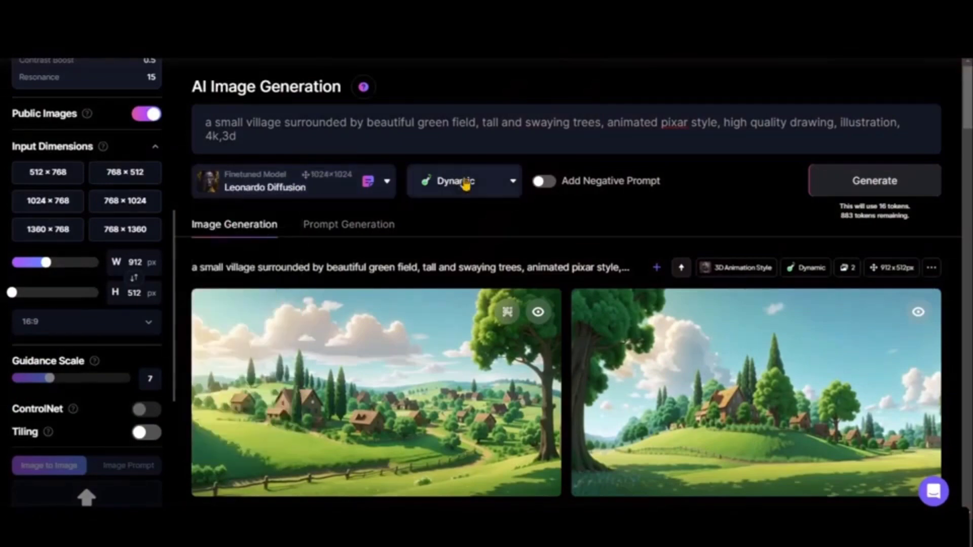
left_click(865, 190)
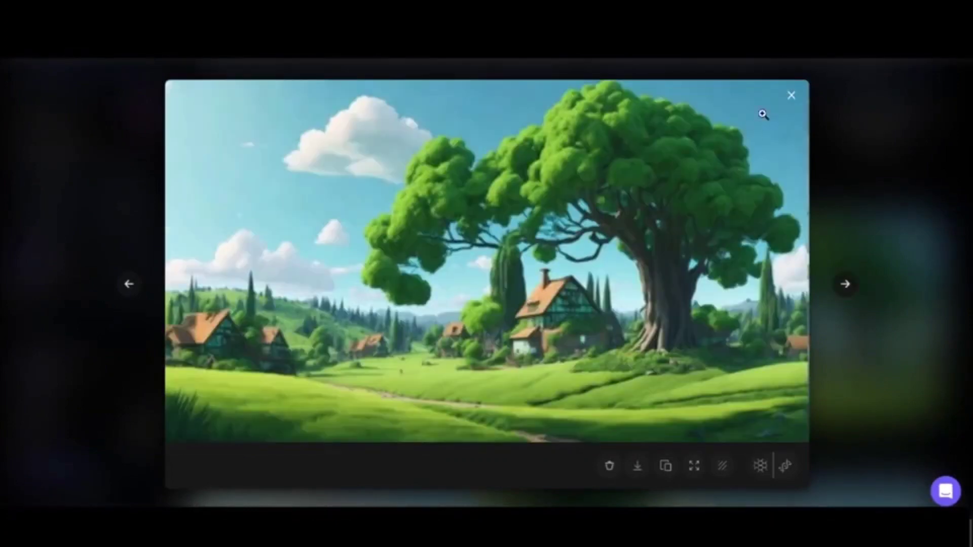
left_click(791, 95)
scroll(709, 284, "down", 2)
- Compare with the upscaled village image, then select the whole village prompt for replacement
left_click(325, 284)
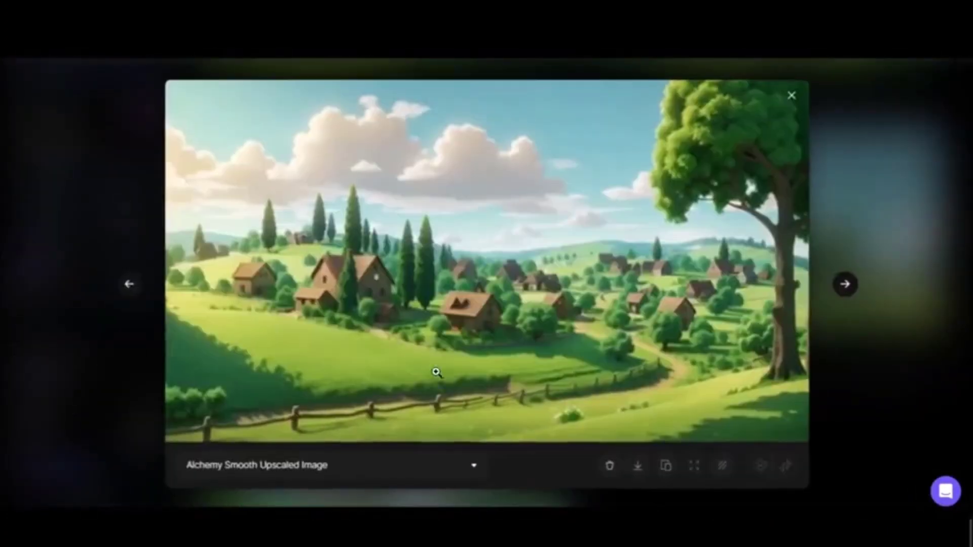
left_click(792, 95)
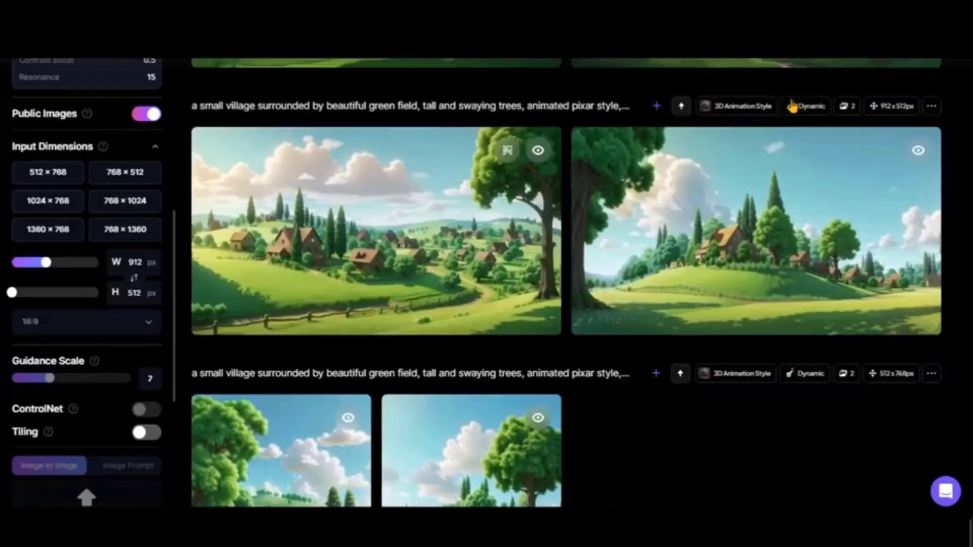
scroll(580, 326, "up", 4)
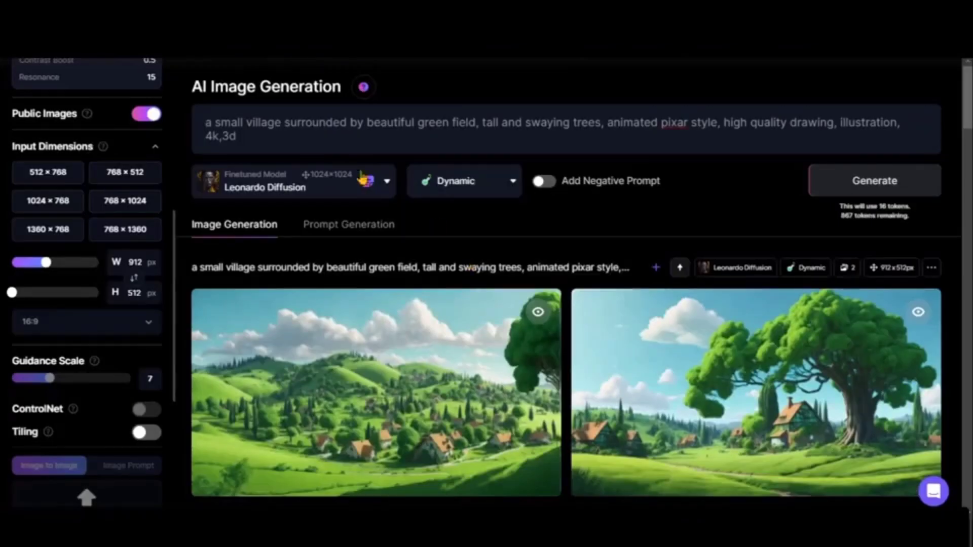
left_click_drag(275, 137, 615, 115)
- Generate Timmy images from the pasted prompt with 3D Animation Style at 2:3 portrait
type("Introduce the main character, Timmy, as the tiniest boy with a bright smile")
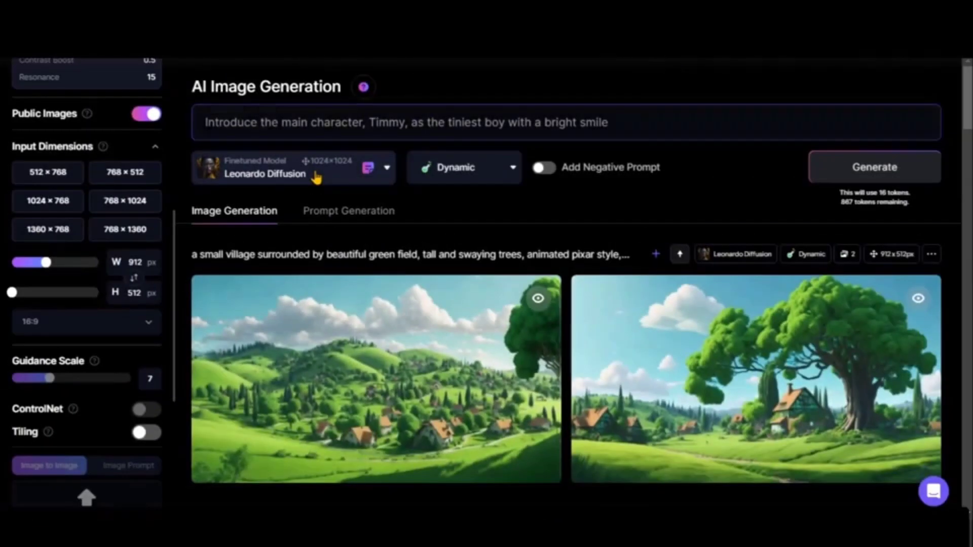
left_click(312, 174)
left_click(215, 333)
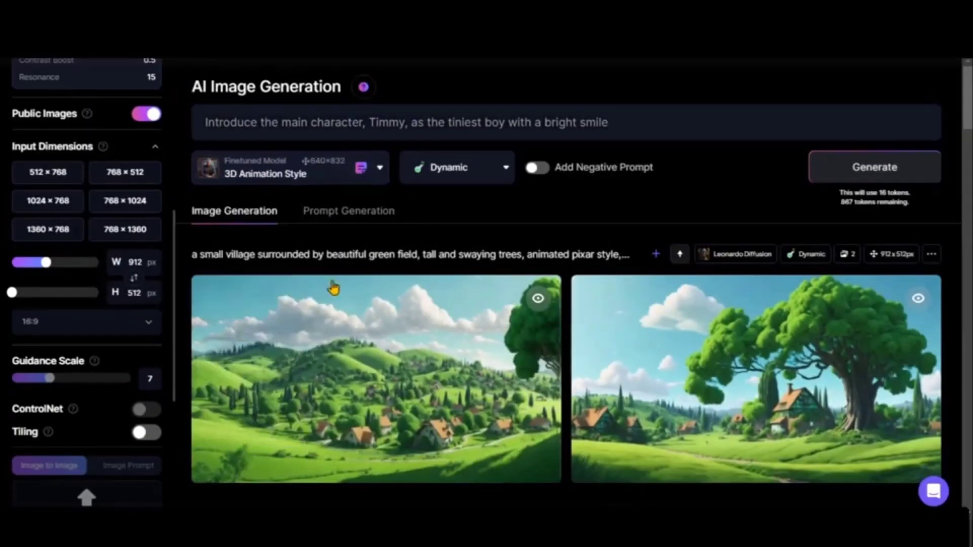
left_click(29, 332)
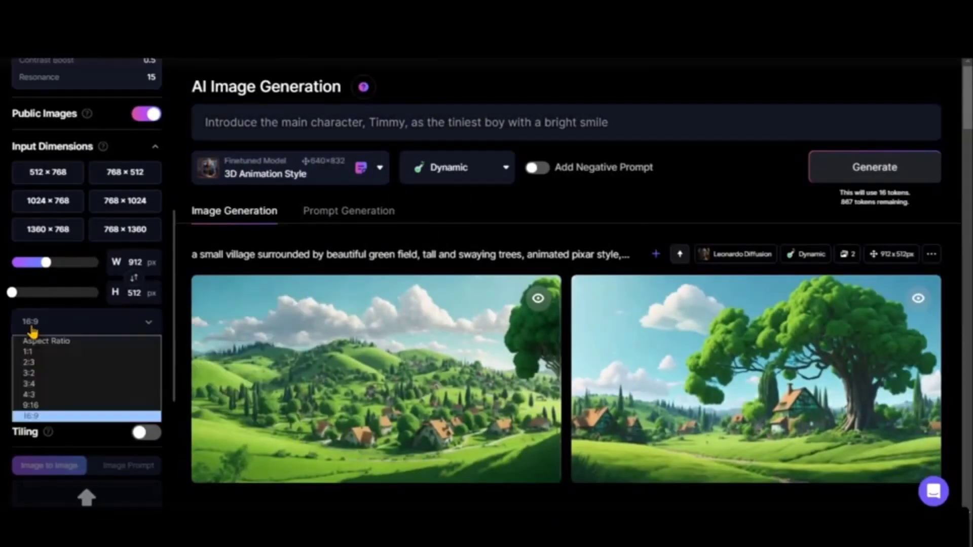
left_click(36, 368)
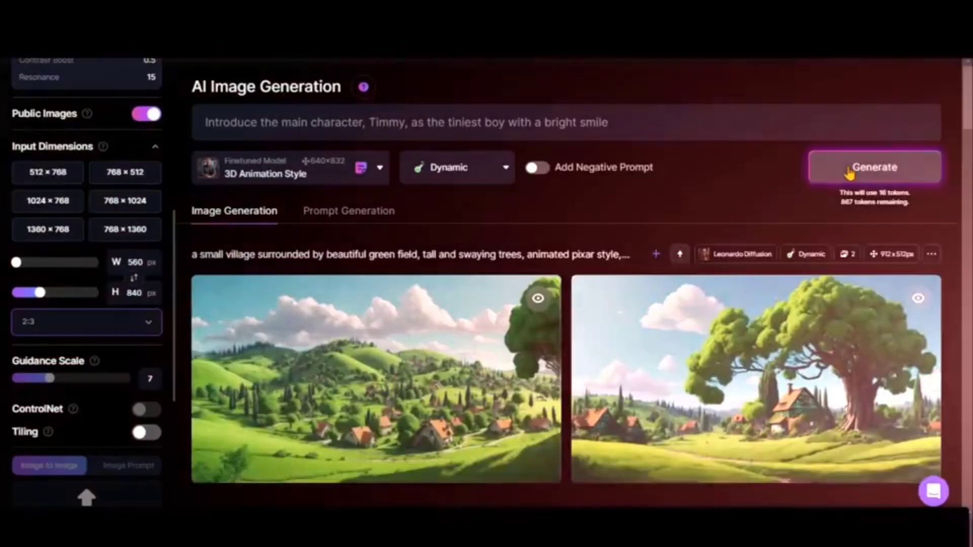
left_click(851, 174)
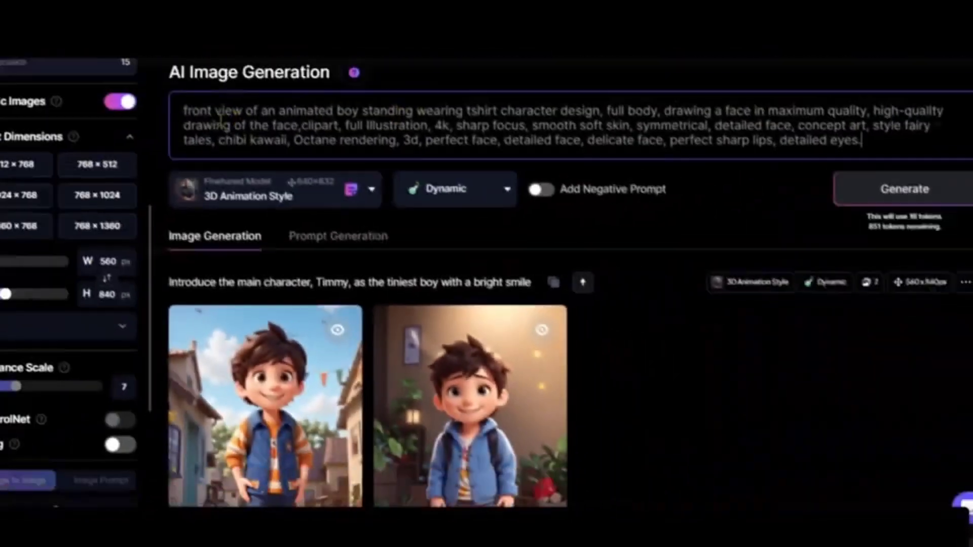
- Regenerate from the detailed boy prompt and inspect both boy images up close
key("ctrl+a")
left_click(875, 195)
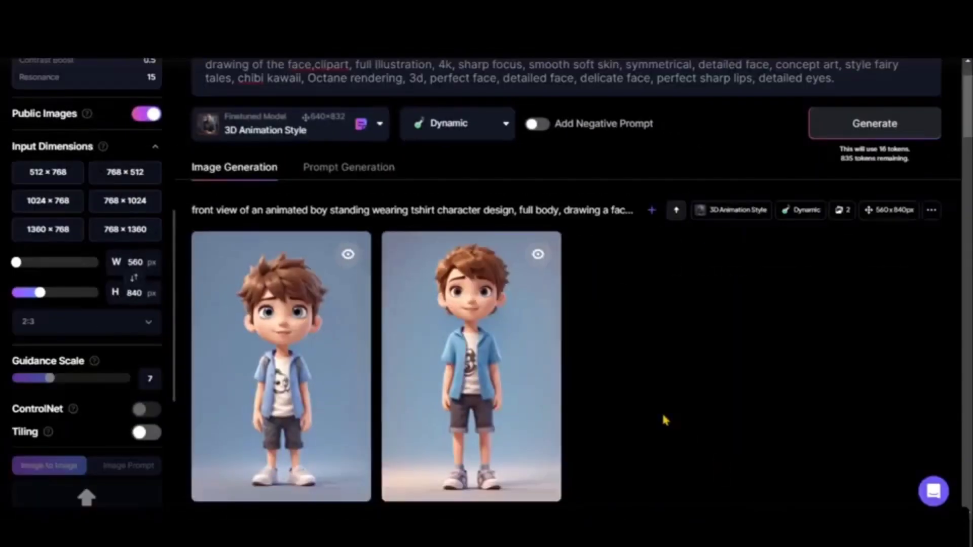
left_click(300, 347)
left_click(516, 291)
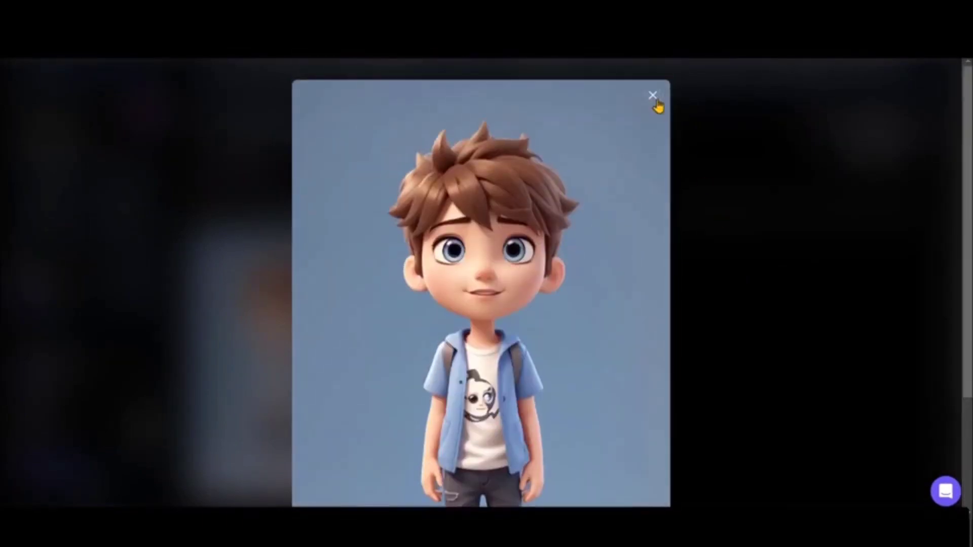
left_click(653, 96)
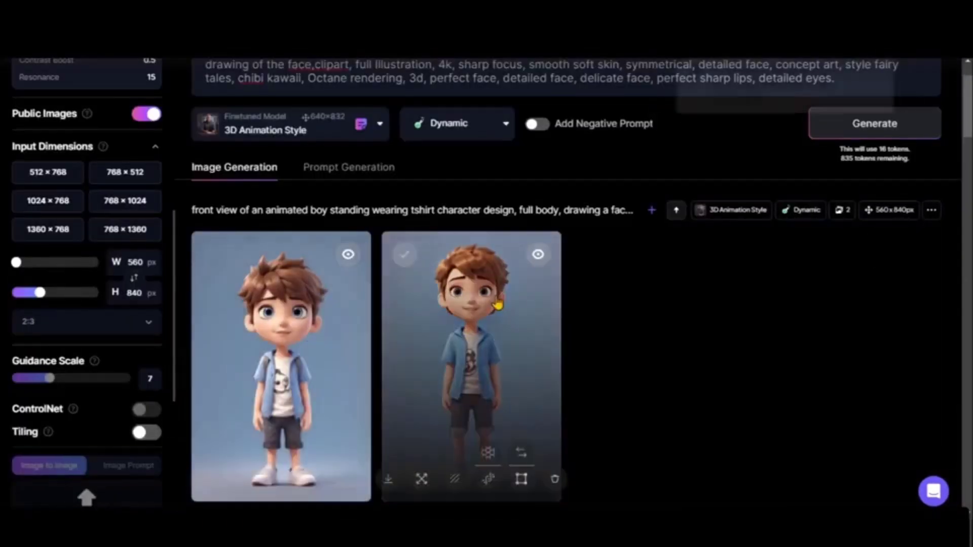
left_click(517, 387)
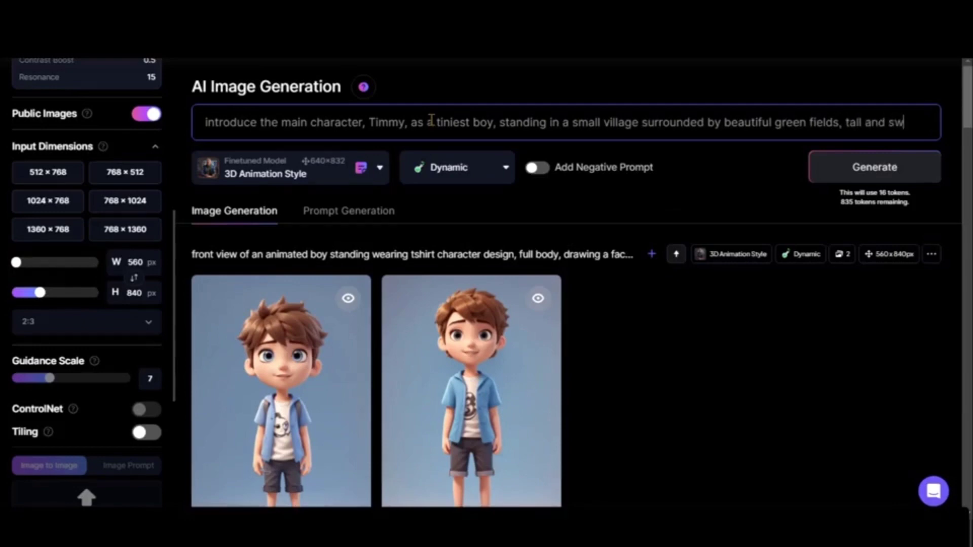
- Complete the Timmy-in-the-village prompt ending 'swaying trees' and generate two images
type("aying trees, pixar style, clipart, animated background, high quality, 4k, 3d")
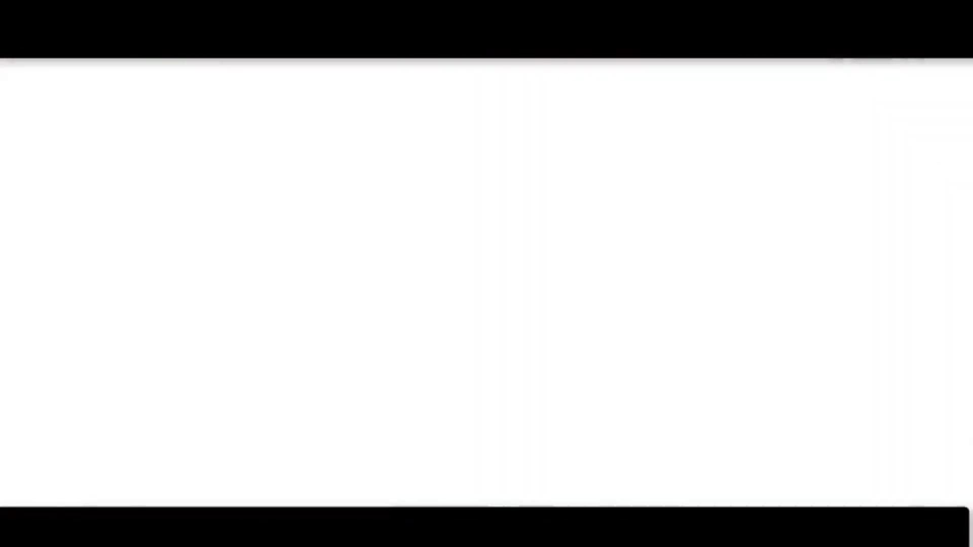
type(", illustration")
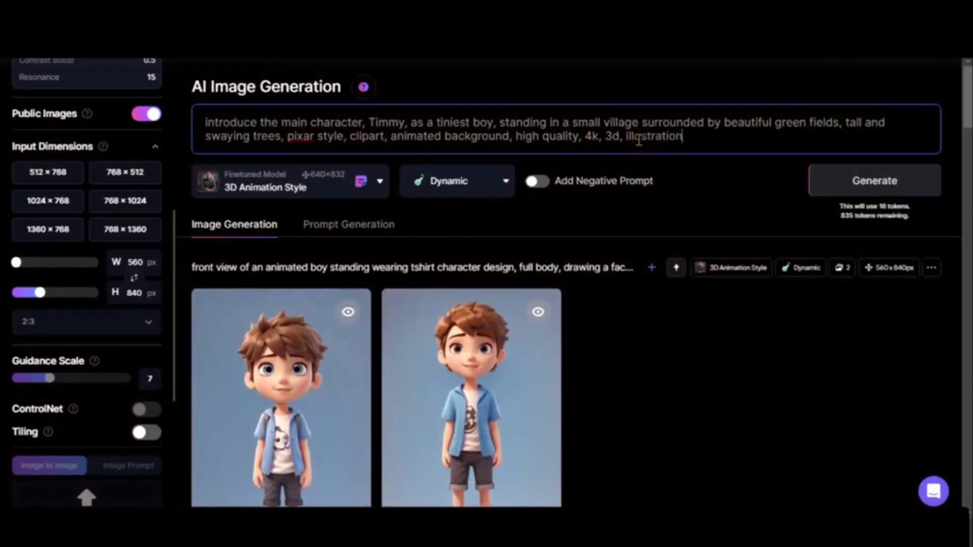
left_click(847, 189)
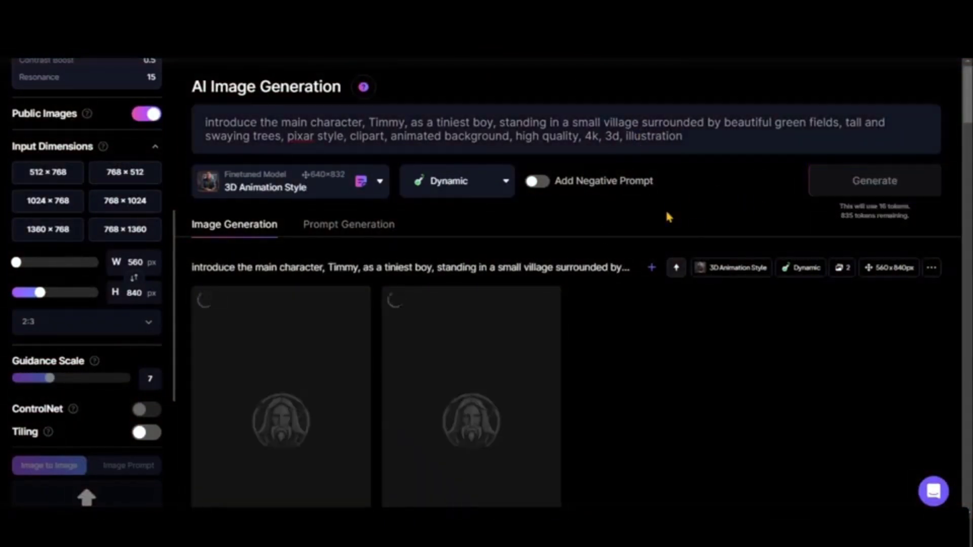
- Set the aspect ratio to 16:9 (912 × 512)
scroll(106, 279, "down", 2)
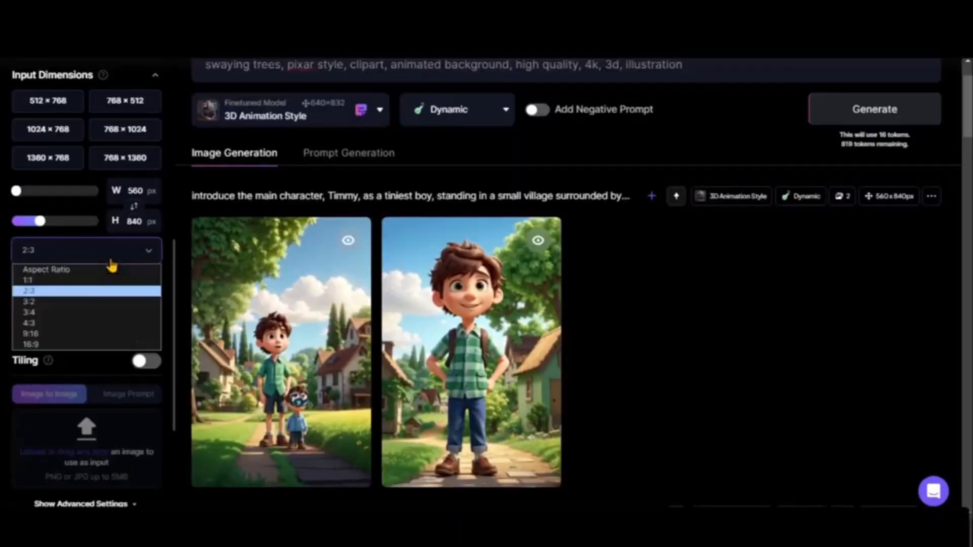
left_click(41, 344)
scroll(786, 283, "up", 2)
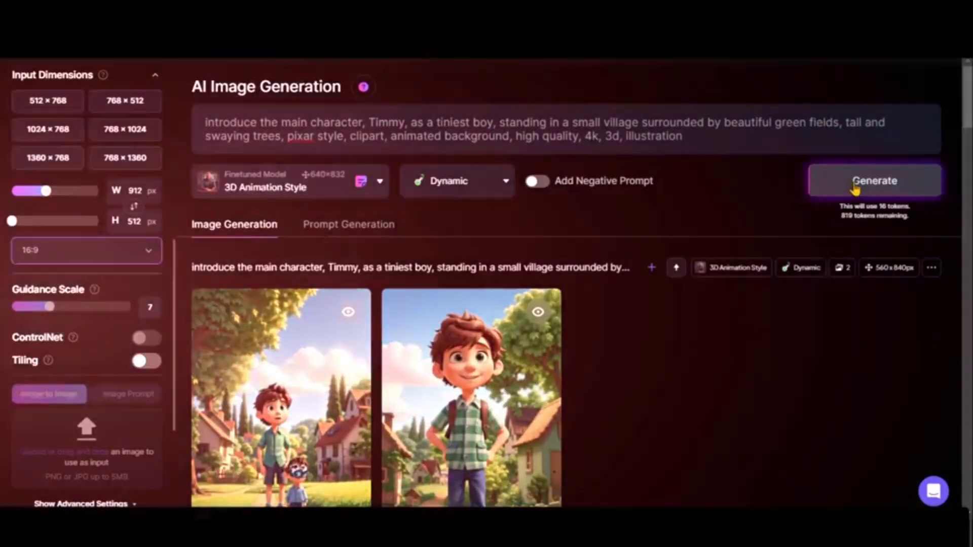
- Generate the Timmy village prompt again at 16:9, 912×512
left_click(855, 189)
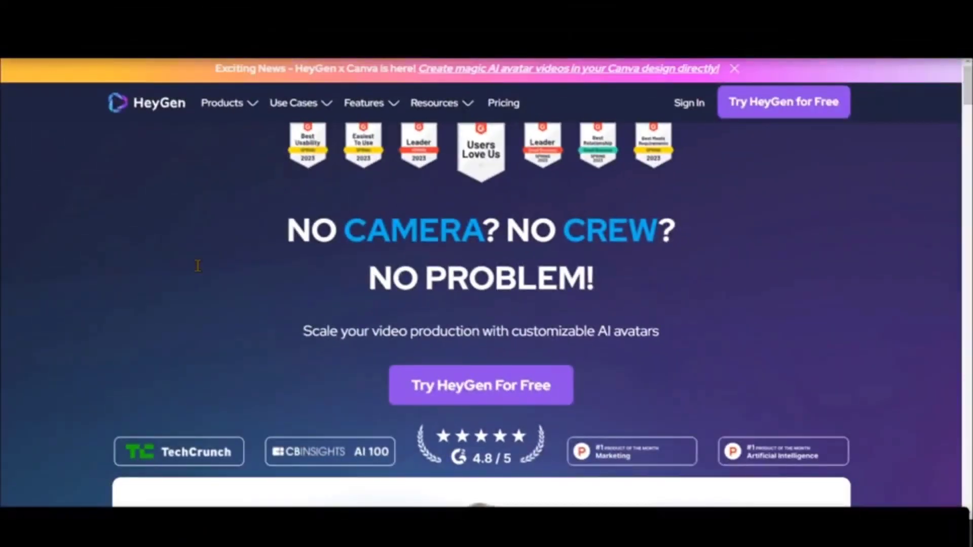
- Check the HeyGen Free plan's maximum video duration on the pricing details
scroll(226, 201, "down", 5)
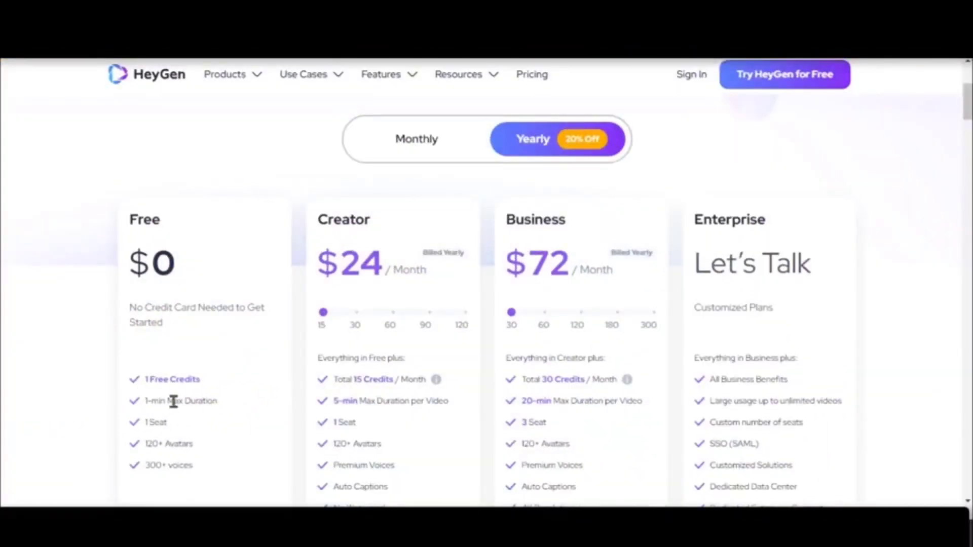
left_click_drag(217, 402, 146, 401)
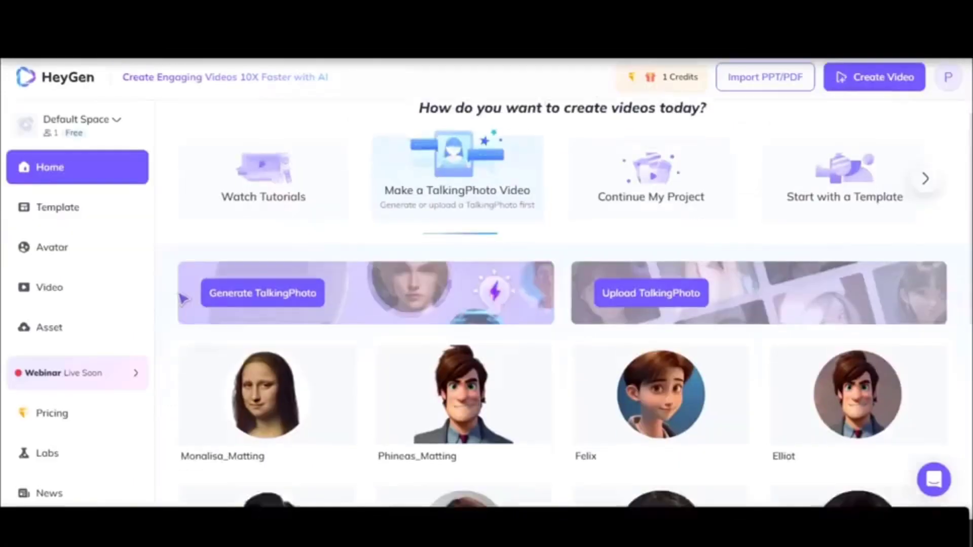
scroll(185, 299, "down", 3)
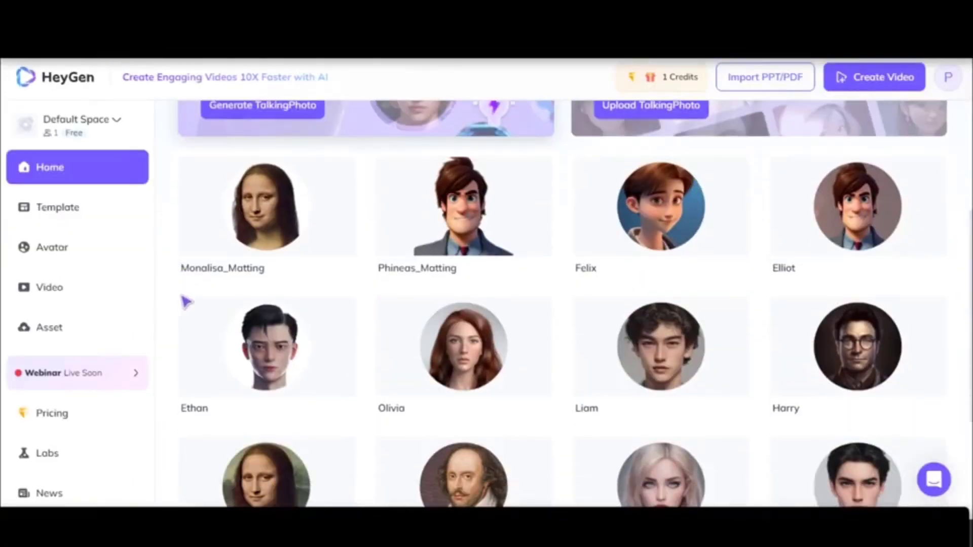
mouse_move(659, 203)
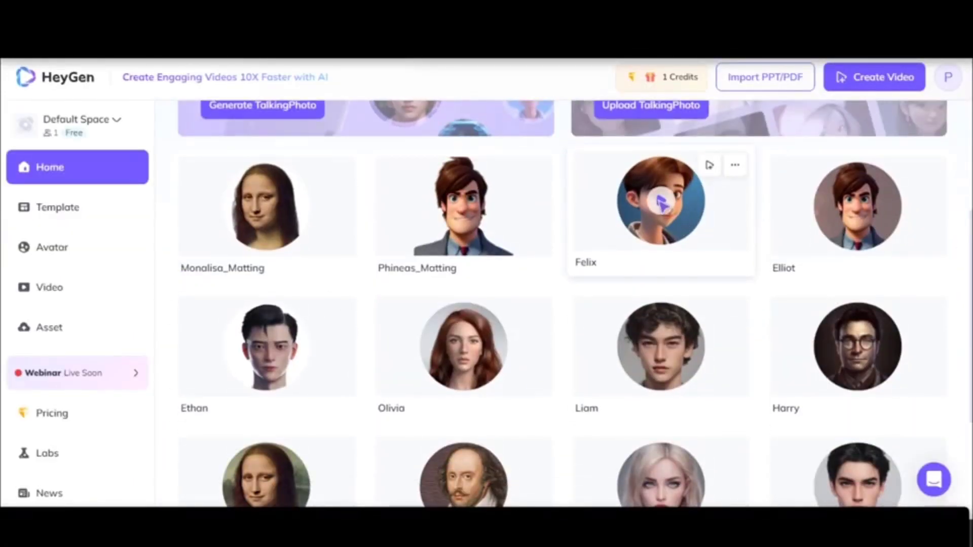
scroll(614, 257, "up", 4)
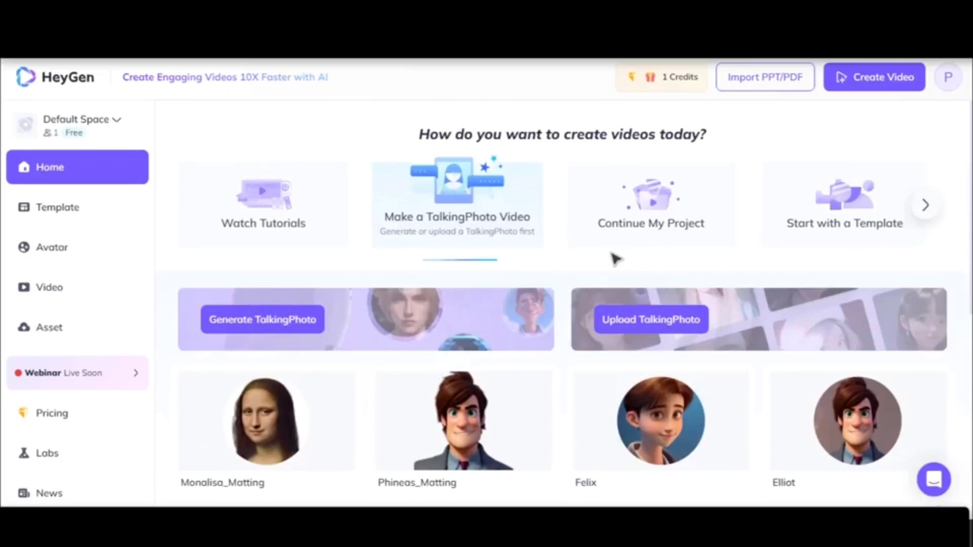
scroll(614, 257, "down", 4)
mouse_move(691, 282)
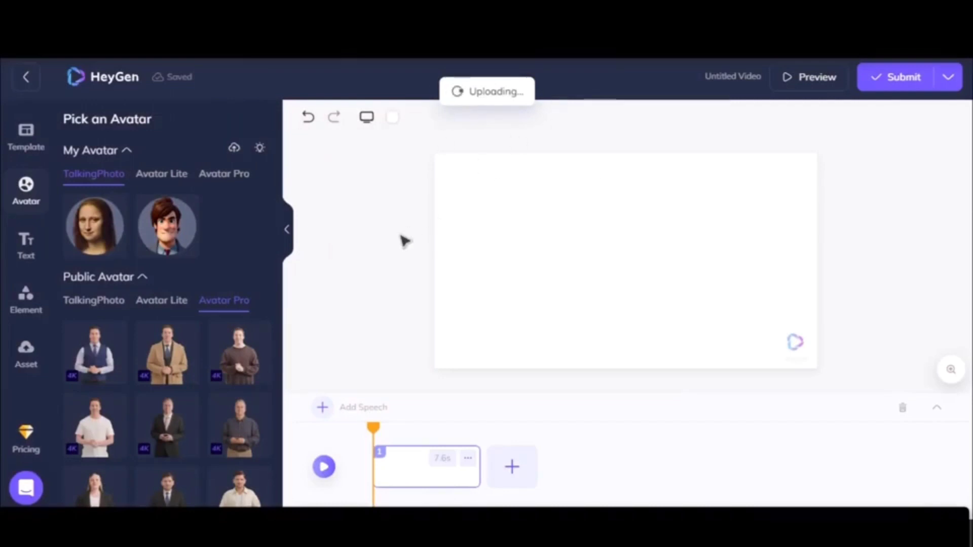
- Add the cartoon boy talking photo, preview the scene, and submit it for 0.5 credits
left_click(109, 238)
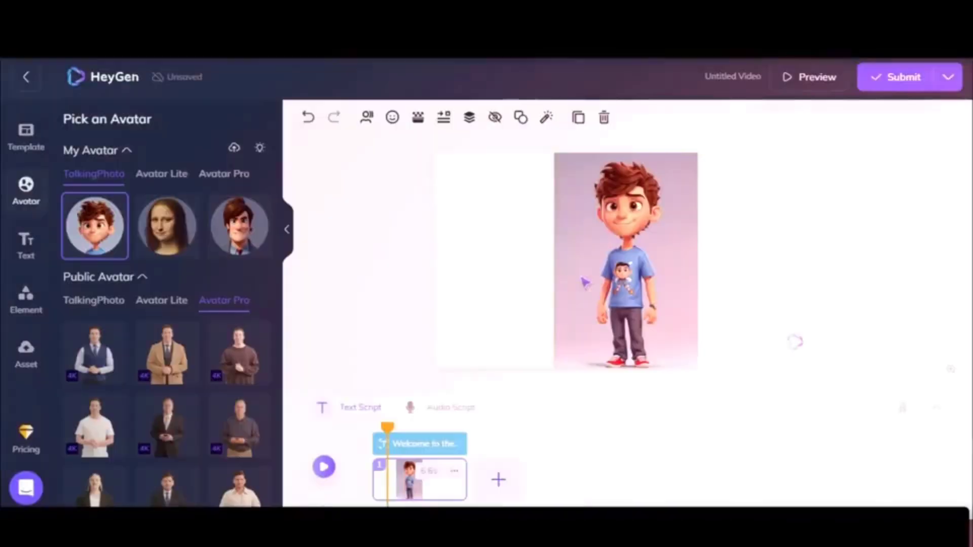
key("space")
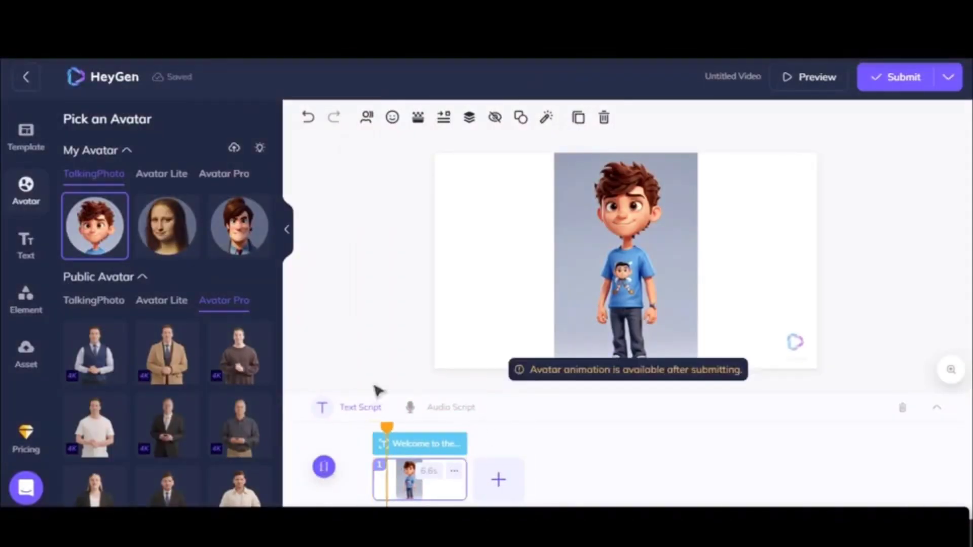
left_click(891, 78)
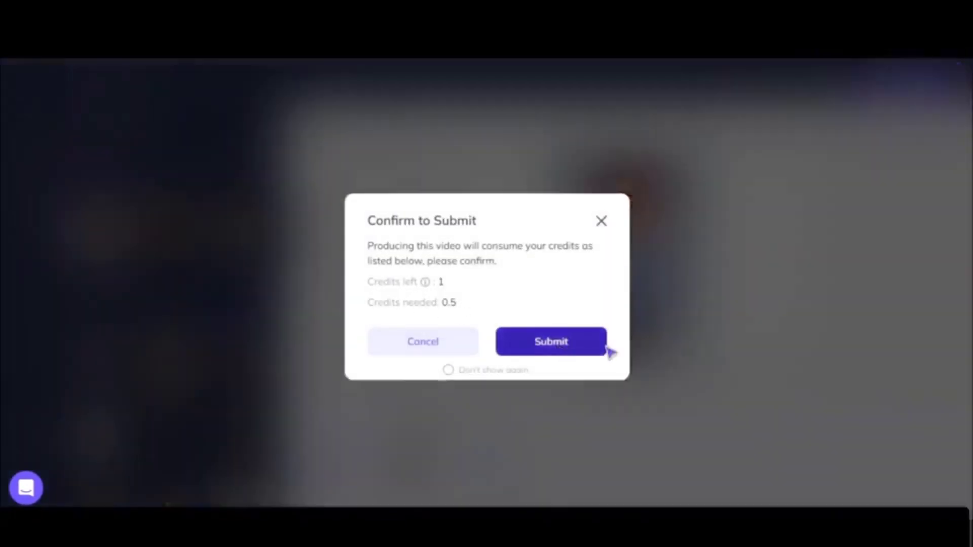
left_click(604, 344)
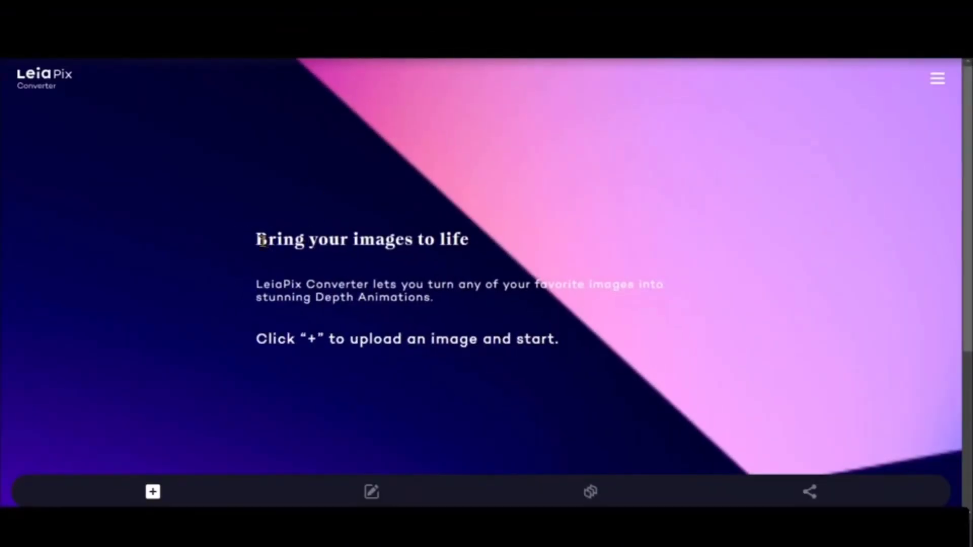
- Set the village animation's duration, style and motion amount in LeiaPix, then start rendering
left_click_drag(338, 268, 595, 343)
left_click(597, 348)
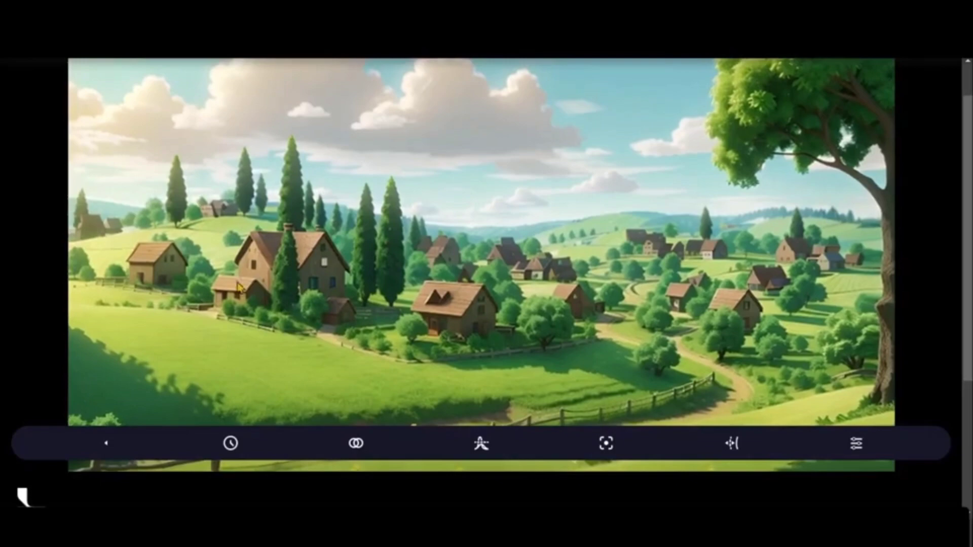
left_click(231, 444)
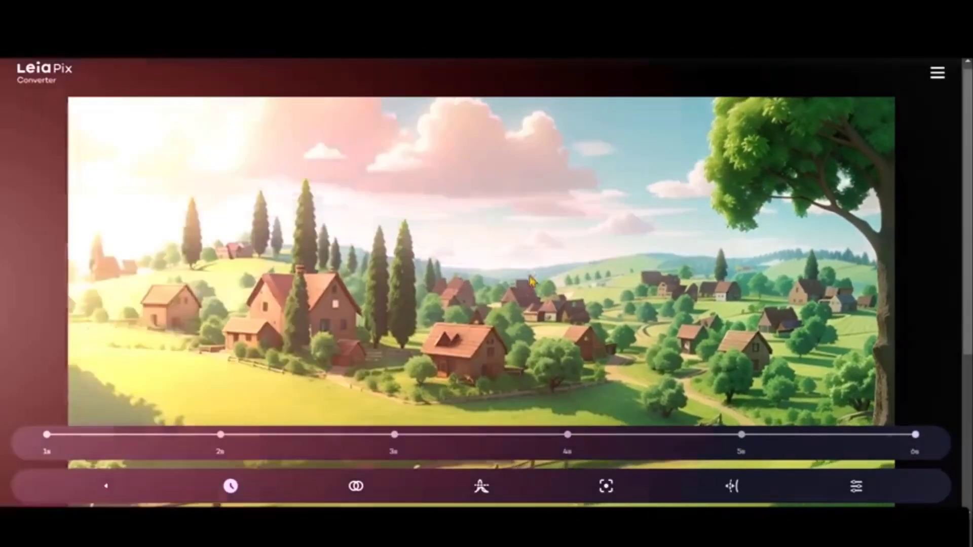
left_click(355, 486)
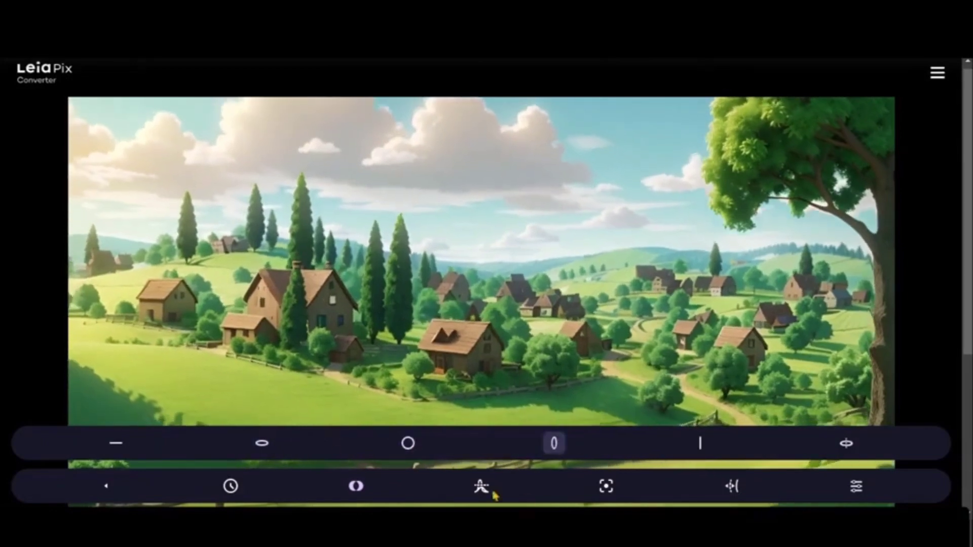
left_click(356, 486)
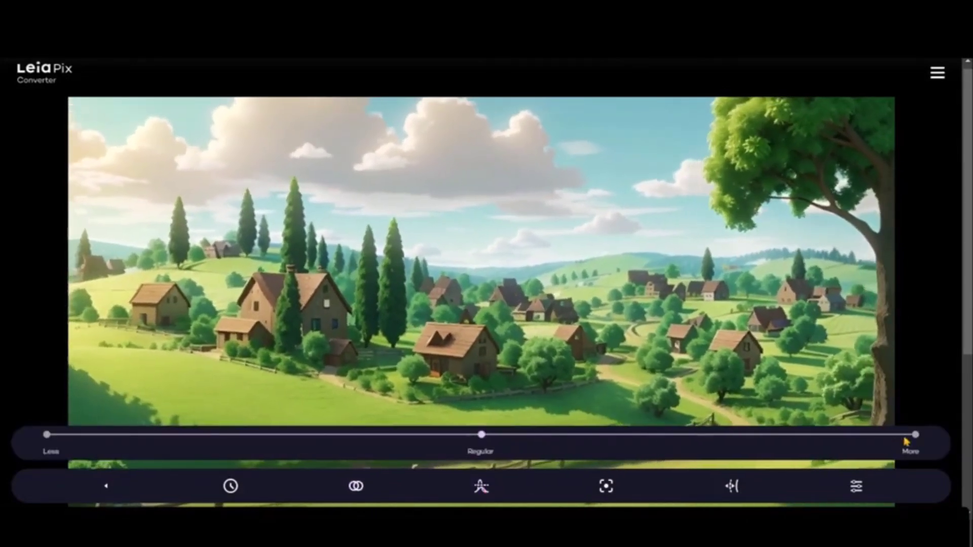
left_click(857, 486)
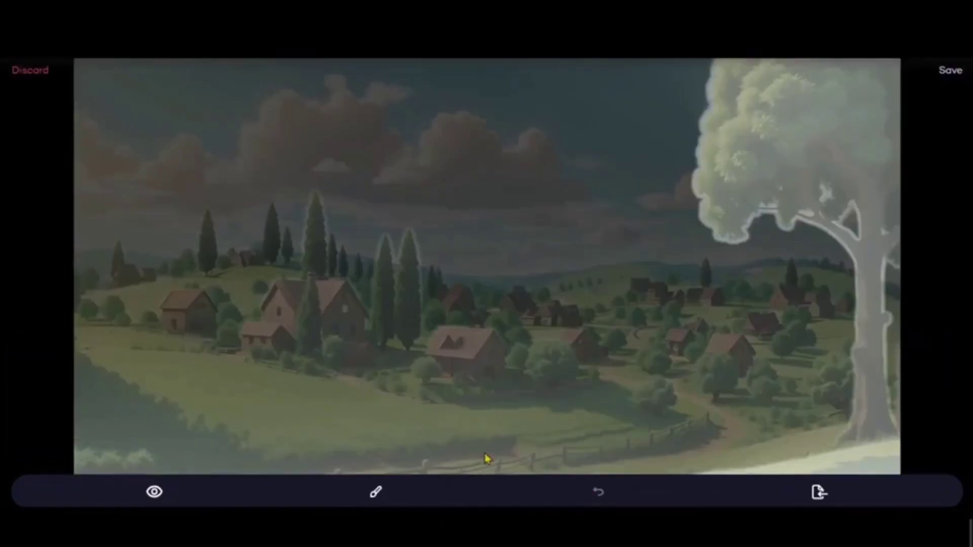
left_click(39, 73)
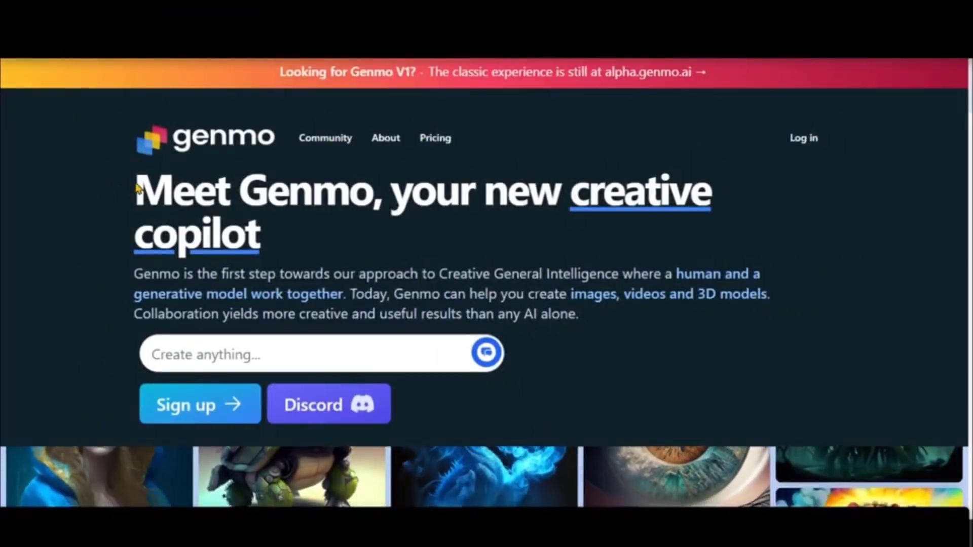
- Read through the Genmo home page headline about images, videos and 3D models
left_click_drag(137, 188, 299, 235)
left_click(532, 277)
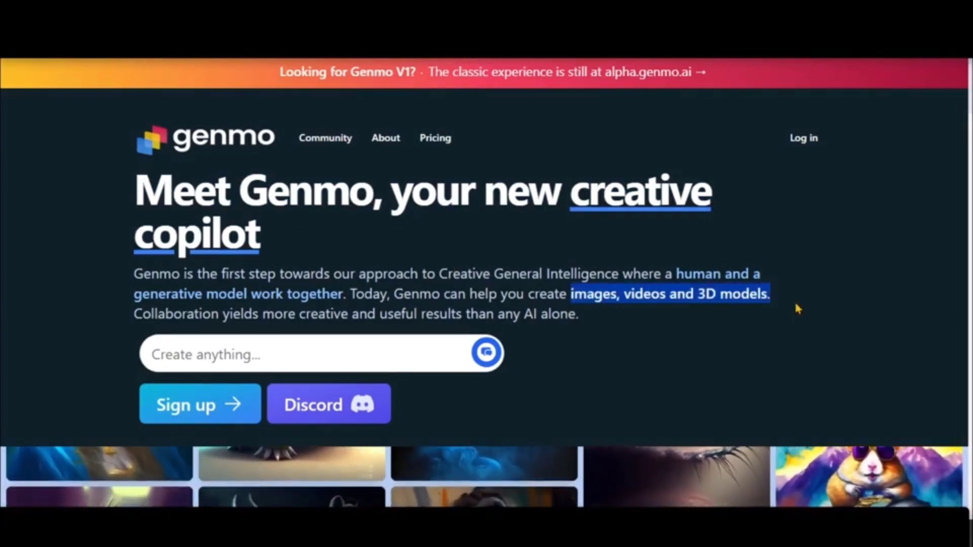
left_click(147, 298)
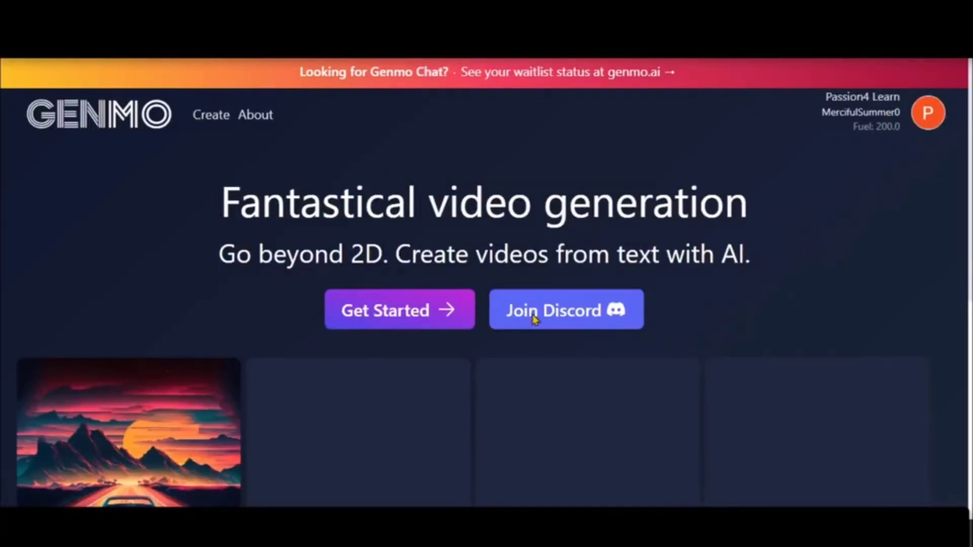
- Start a 4.0-second Genmo video from the uploaded forest painting
left_click(400, 310)
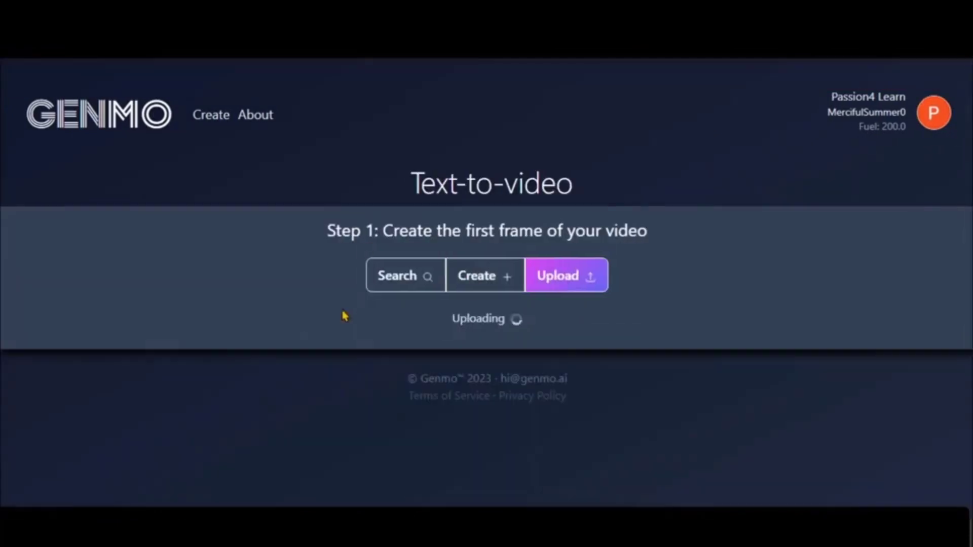
scroll(364, 121, "down", 3)
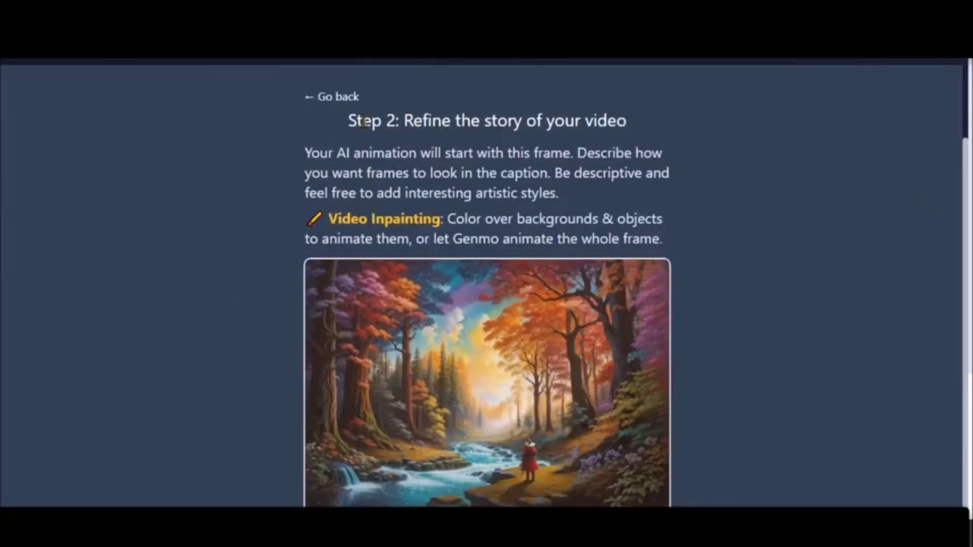
scroll(289, 226, "down", 5)
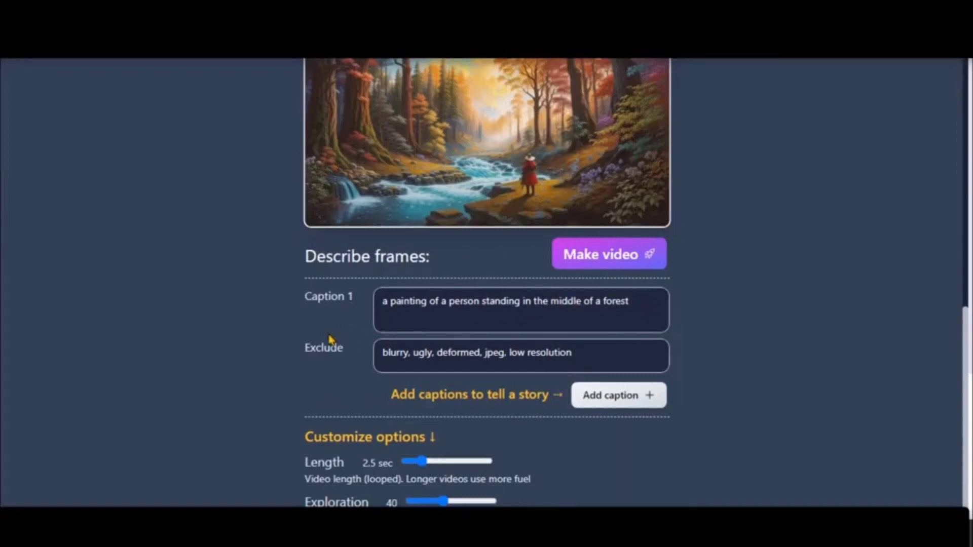
scroll(330, 339, "down", 1)
left_click_drag(426, 420, 440, 425)
scroll(314, 398, "down", 4)
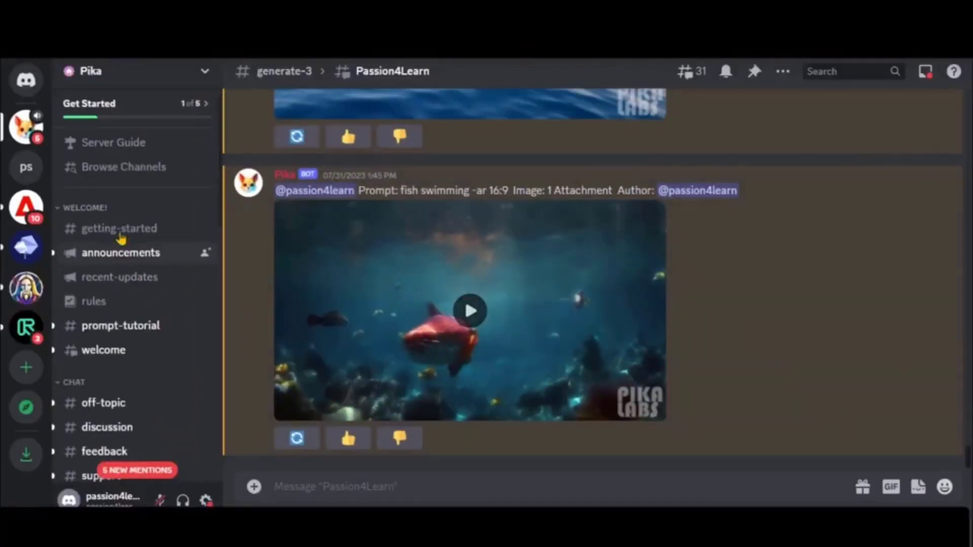
- Send Pika a /create request with prompt 'a boy is walking' and the 3D boy image attached
scroll(118, 227, "down", 6)
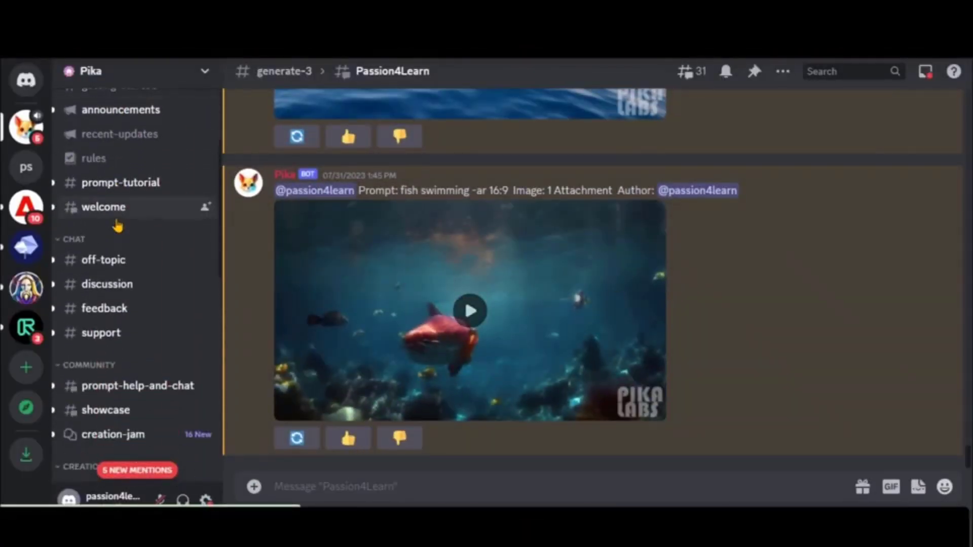
scroll(161, 255, "down", 4)
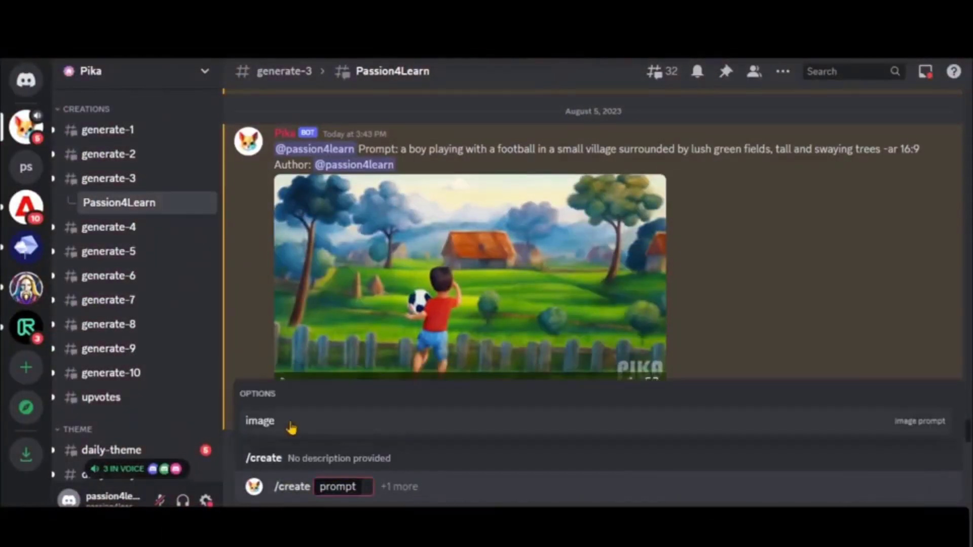
left_click(292, 428)
left_click_drag(341, 436, 348, 419)
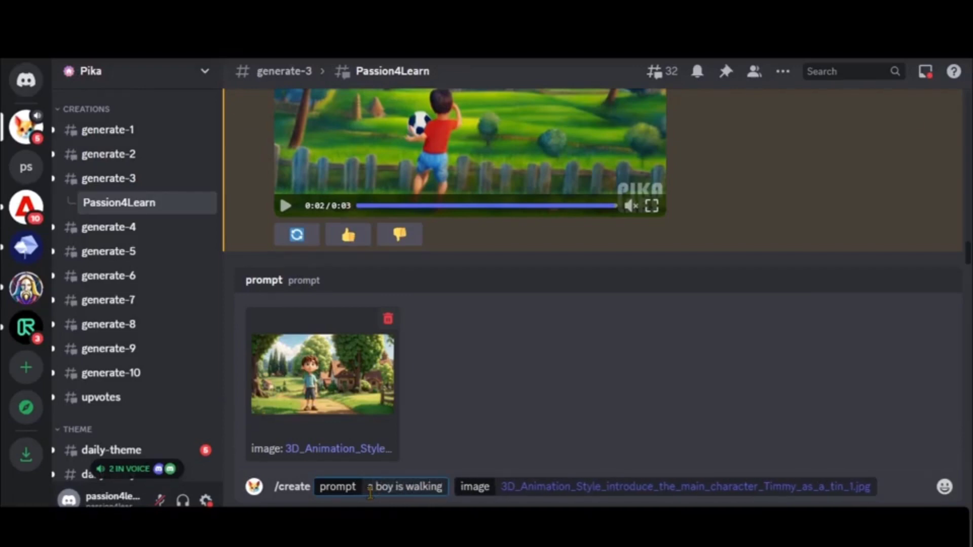
key("Return")
left_click_drag(577, 432, 566, 469)
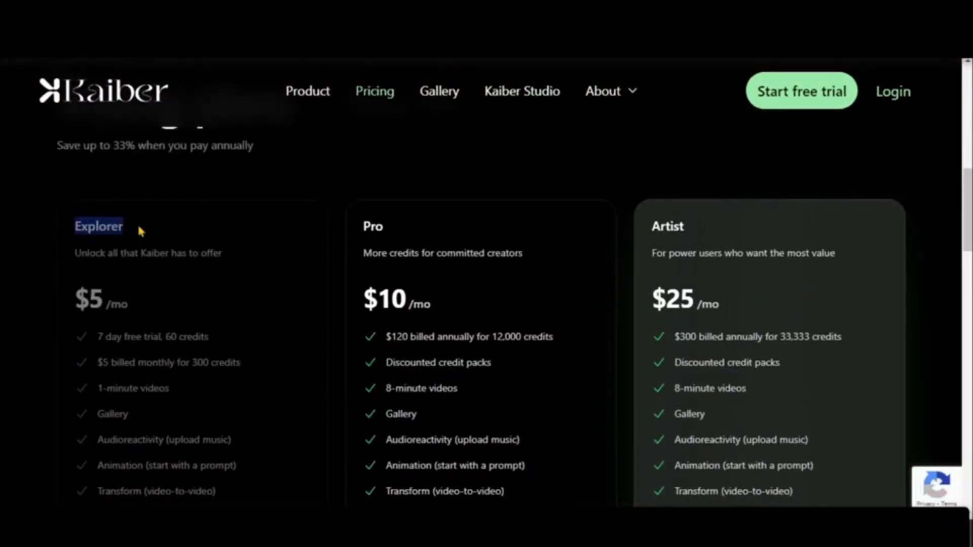
- With the boy image uploaded in Create Video, continue to the prompt step
scroll(144, 249, "down", 2)
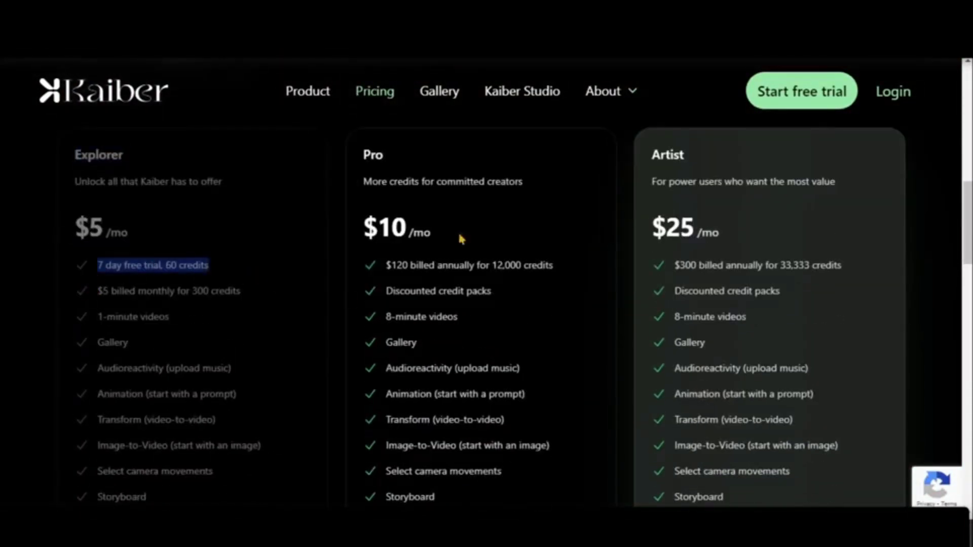
scroll(429, 289, "down", 5)
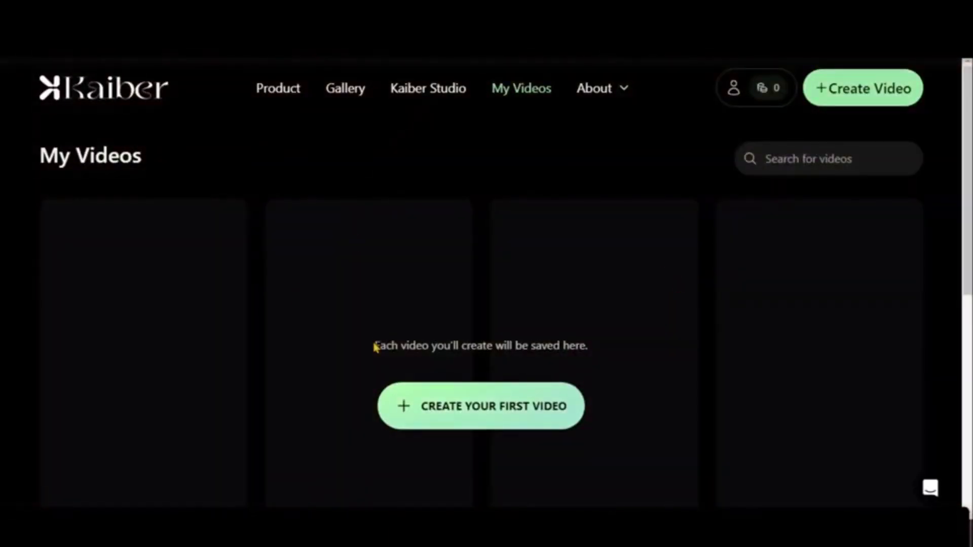
left_click_drag(375, 346, 595, 357)
left_click(565, 348)
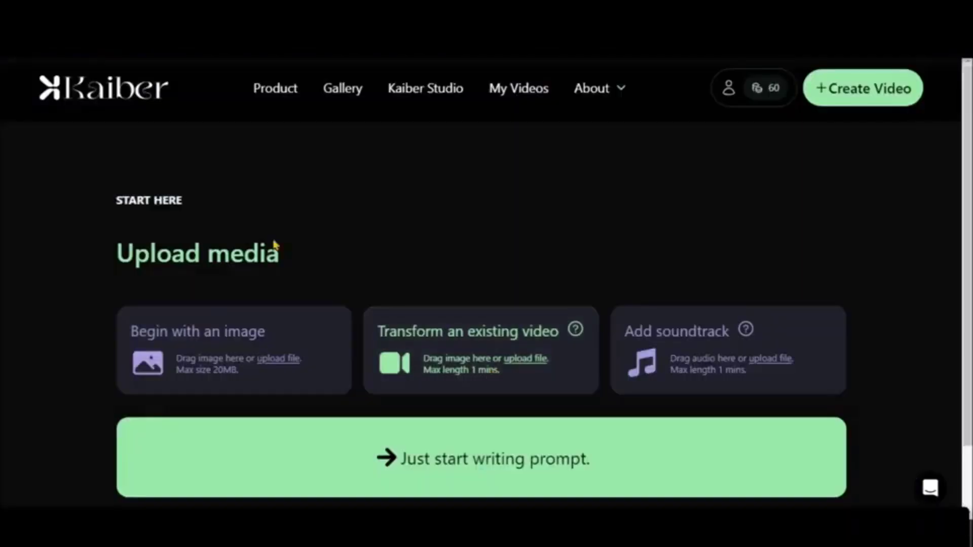
triple_click(276, 245)
left_click(238, 350)
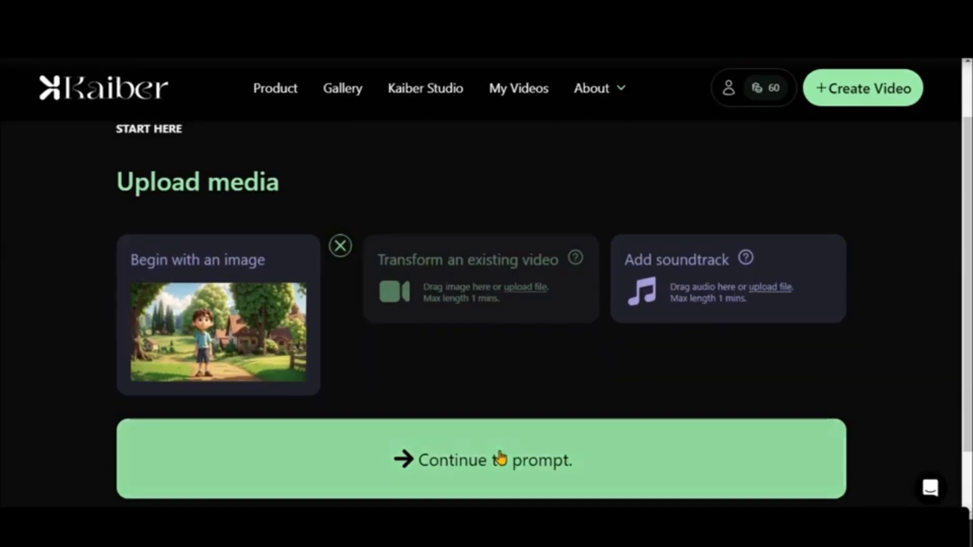
left_click(500, 459)
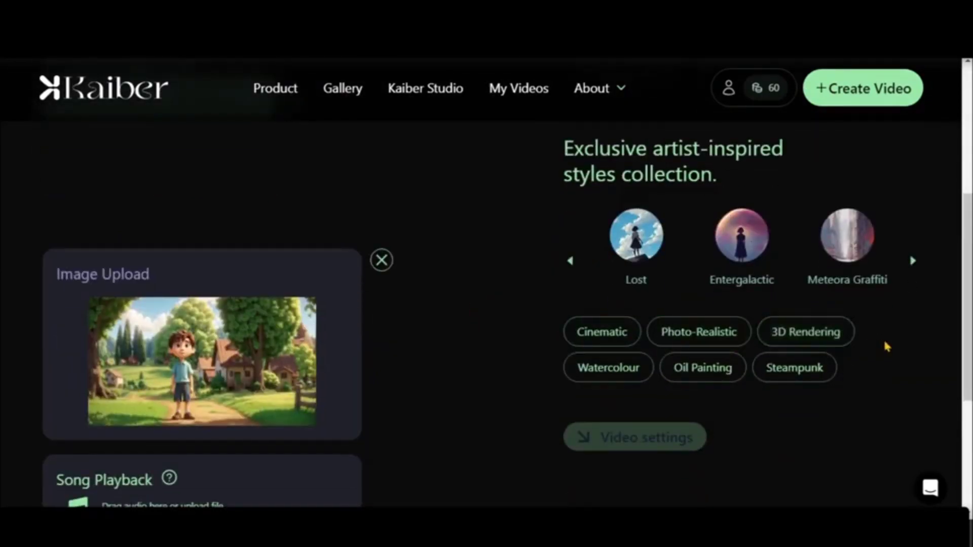
- Apply the 3D Rendering style to the boy-running-in-village prompt
left_click(802, 332)
left_click(912, 260)
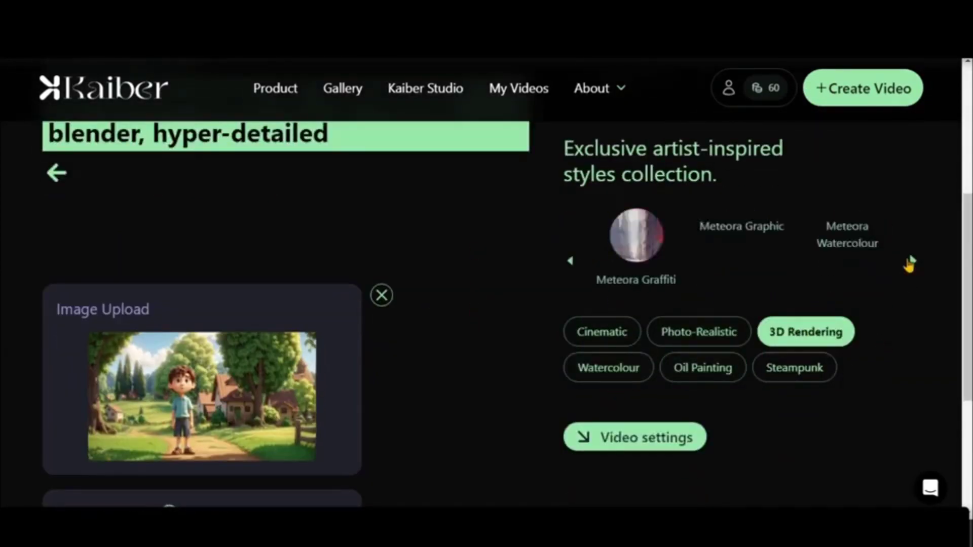
left_click(652, 454)
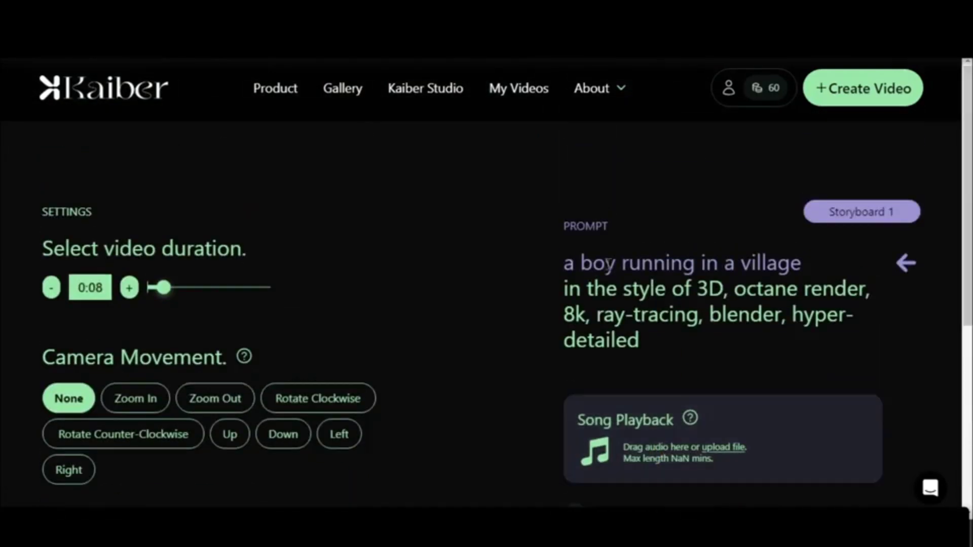
- Set the video duration to 0:14, adjust camera movement, and lower Evolve to 4
left_click_drag(44, 248, 175, 289)
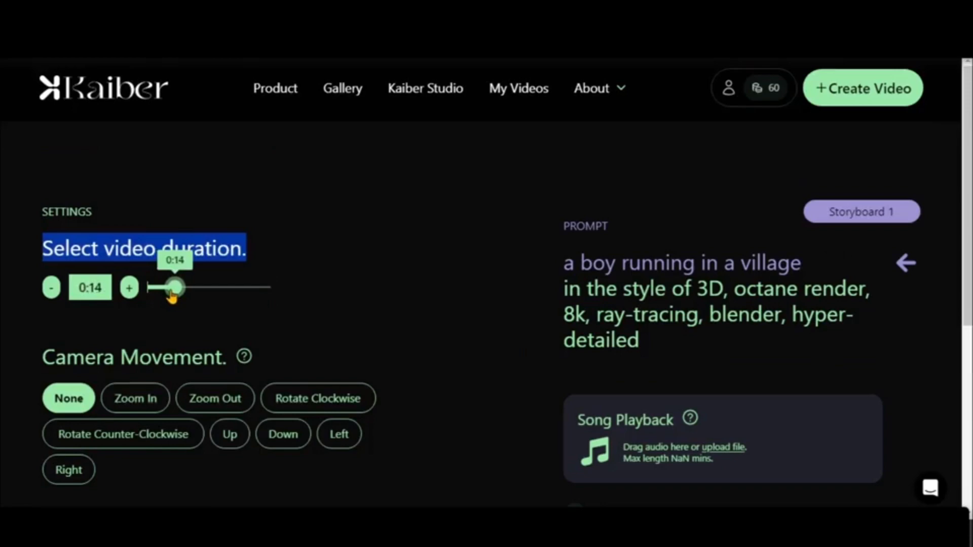
scroll(1, 252, "down", 3)
left_click(143, 261)
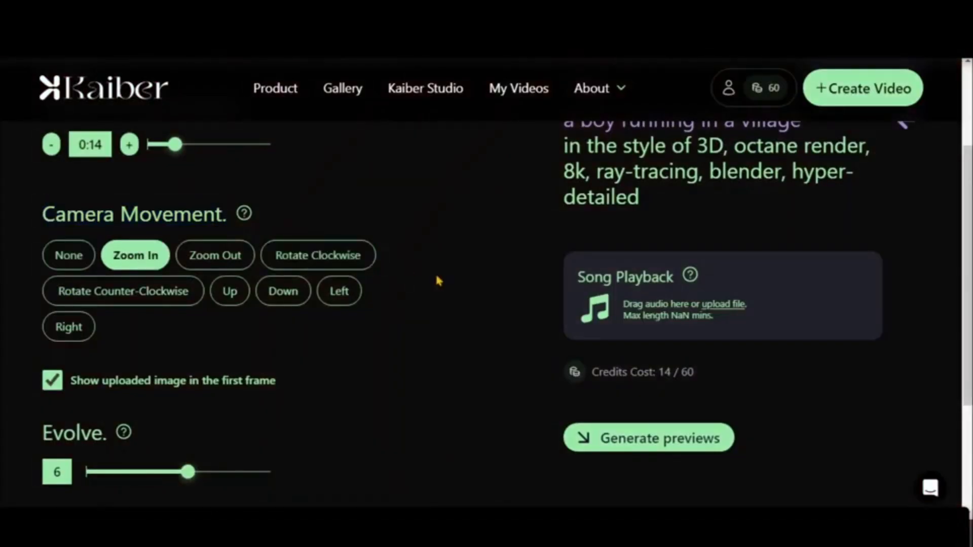
left_click(76, 256)
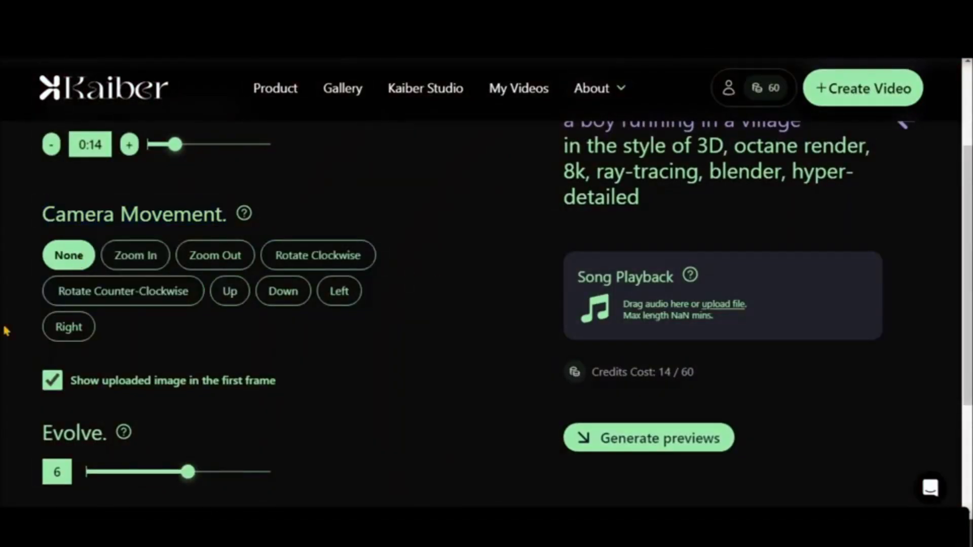
scroll(5, 319, "down", 3)
left_click(137, 300)
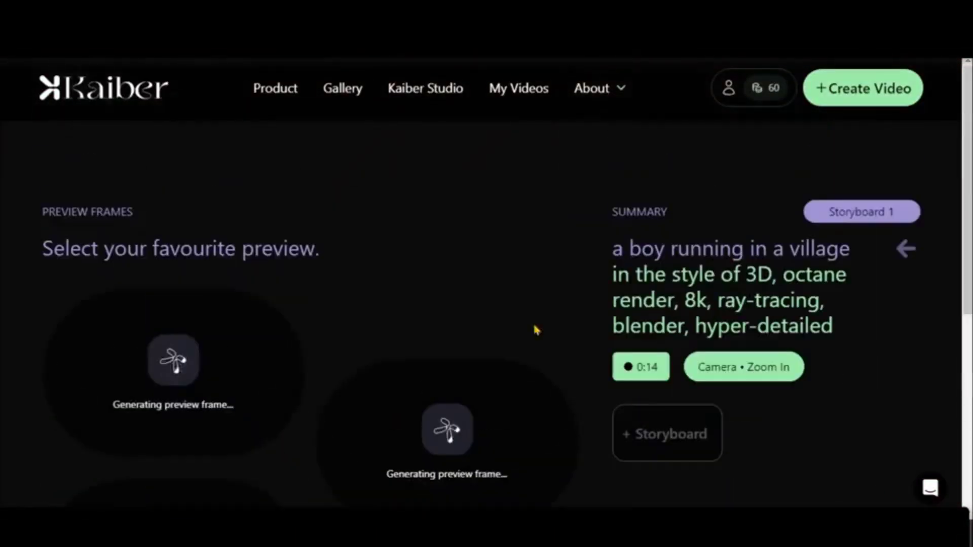
- Choose the first boy-in-village preview frame and start rendering the final video
left_click_drag(46, 238, 330, 250)
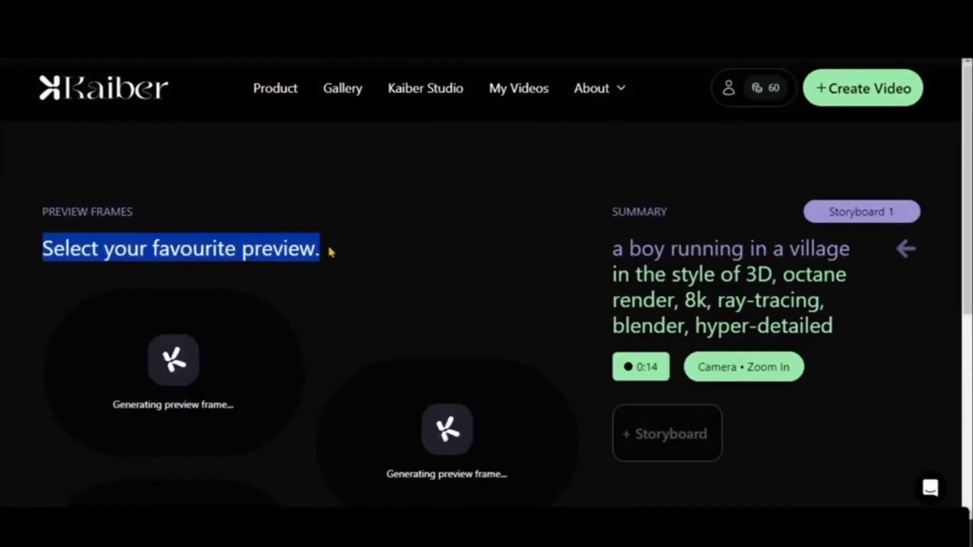
left_click(2, 276)
scroll(5, 298, "down", 3)
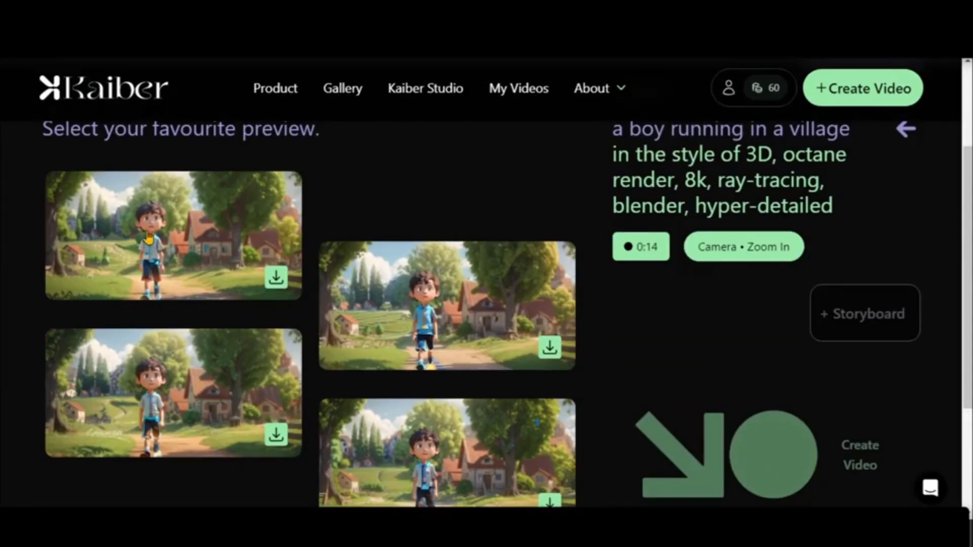
left_click(148, 239)
scroll(777, 340, "down", 3)
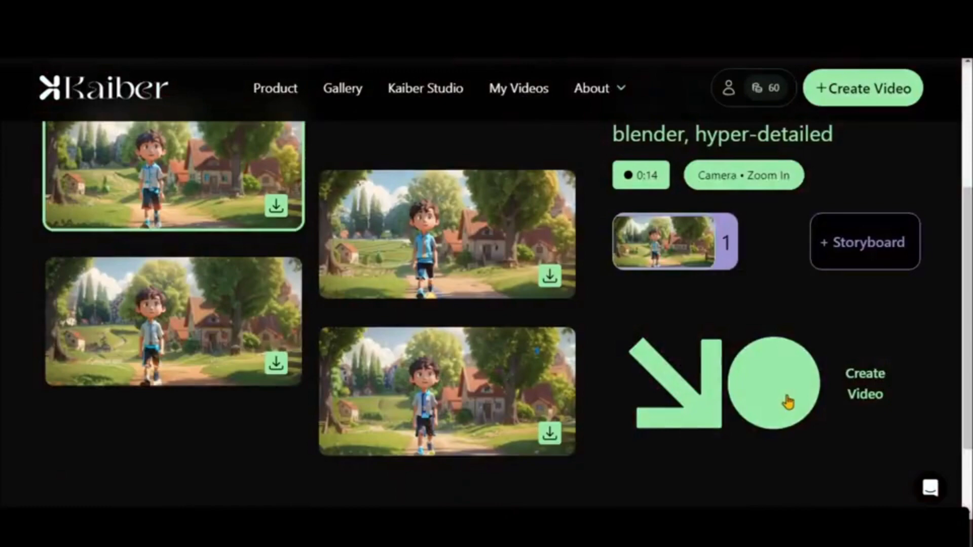
left_click(788, 400)
left_click_drag(506, 288, 627, 299)
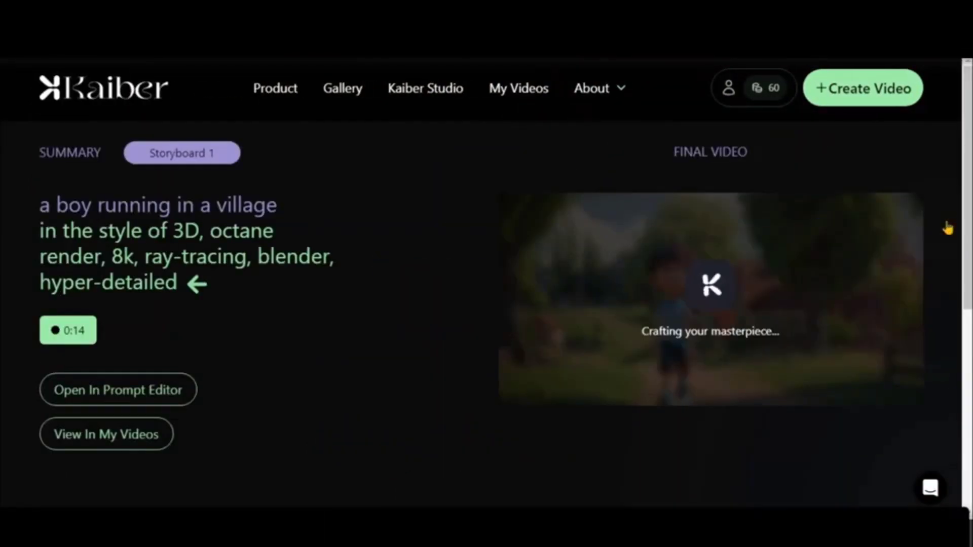
left_click_drag(676, 349, 747, 346)
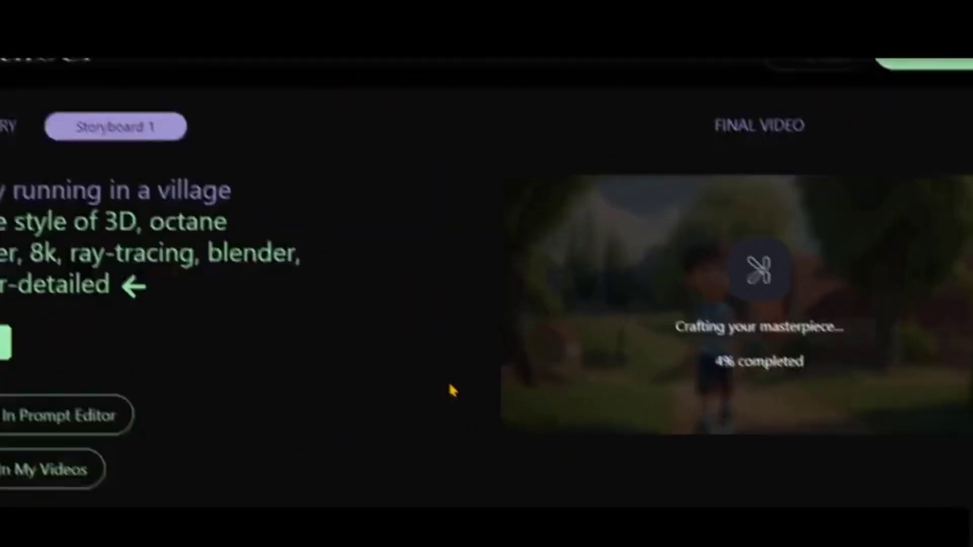